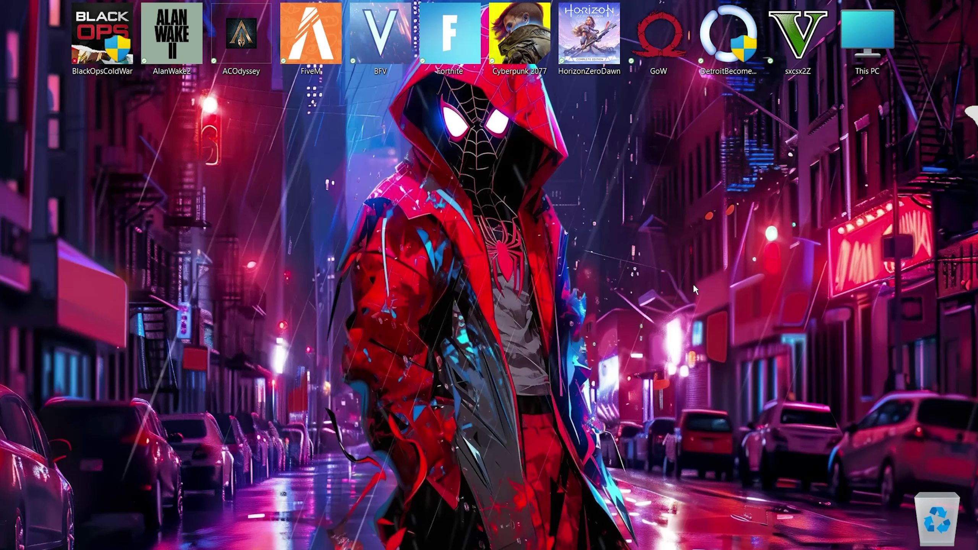
Step: Open the Windows gaming settings through This PC's properties and keep the controller's permission to open Game Bar turned off
right_click(889, 61)
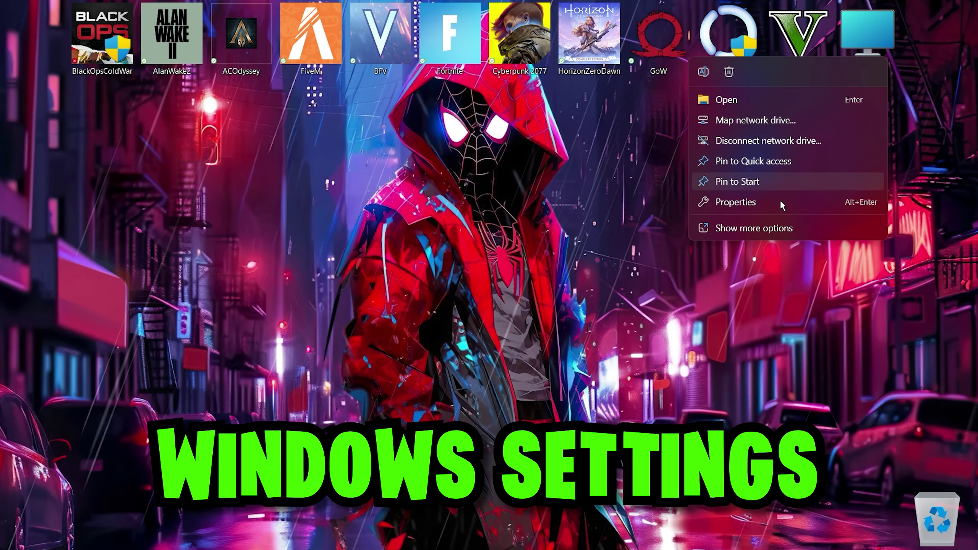
left_click(746, 202)
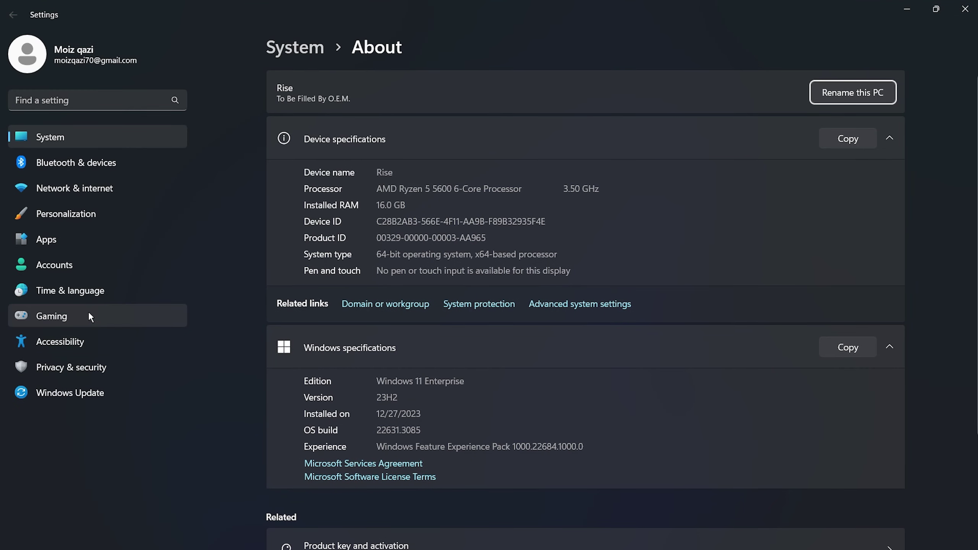
left_click(60, 314)
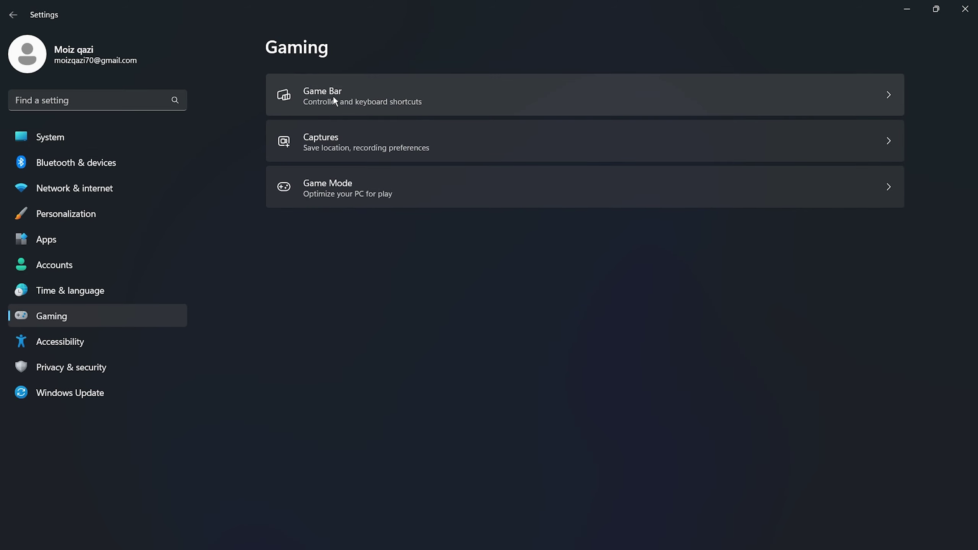
left_click(509, 97)
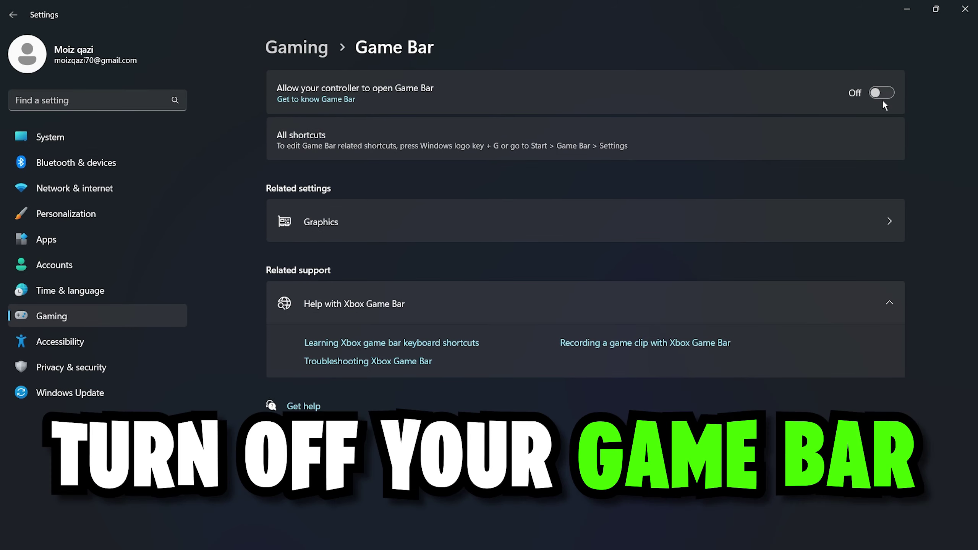
left_click(885, 94)
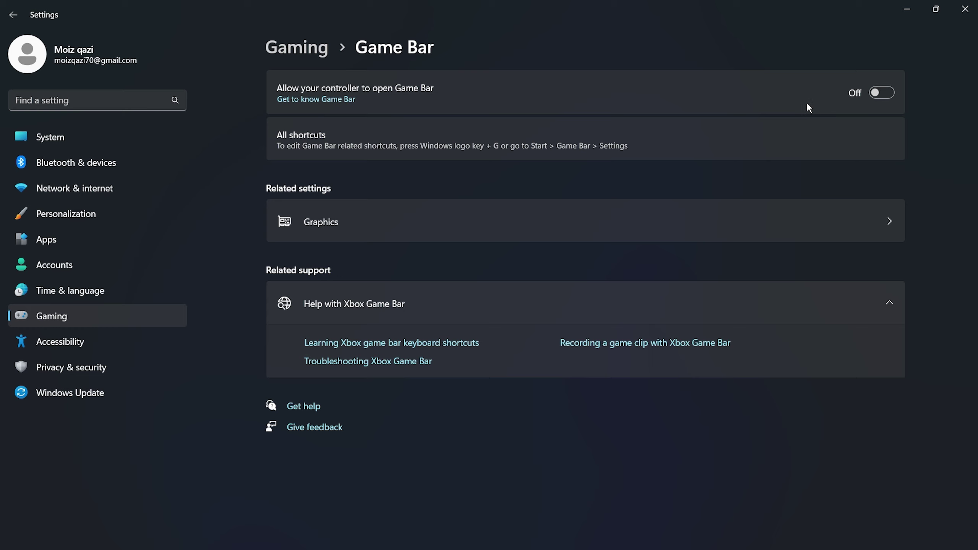
Step: Check the Game Mode setting and the default graphics setting for windowed game optimizations, and close Settings
left_click(298, 52)
left_click(496, 191)
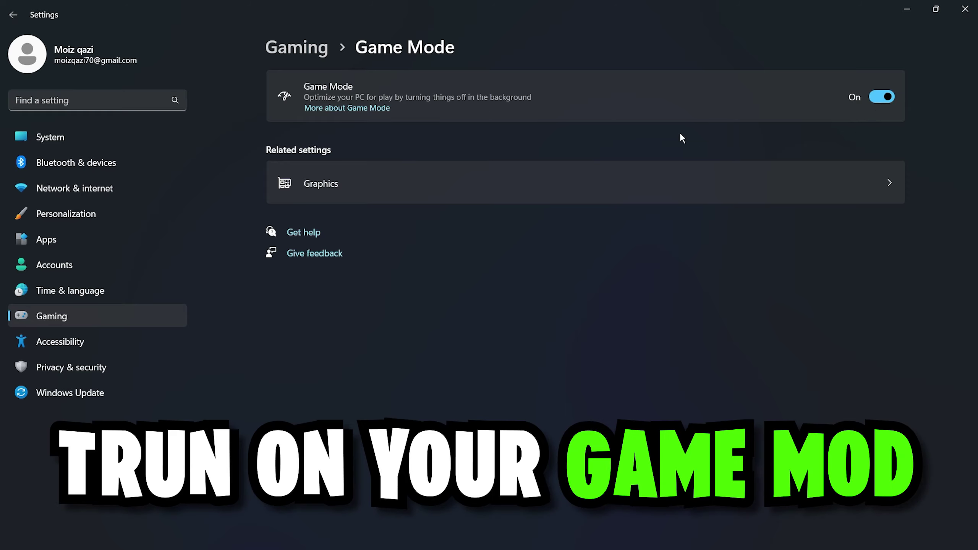
left_click(436, 187)
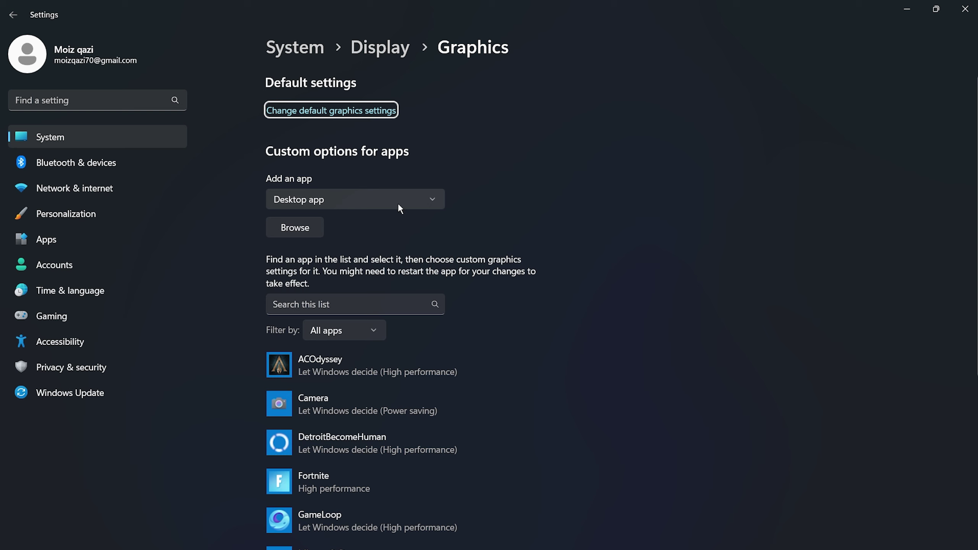
left_click(337, 111)
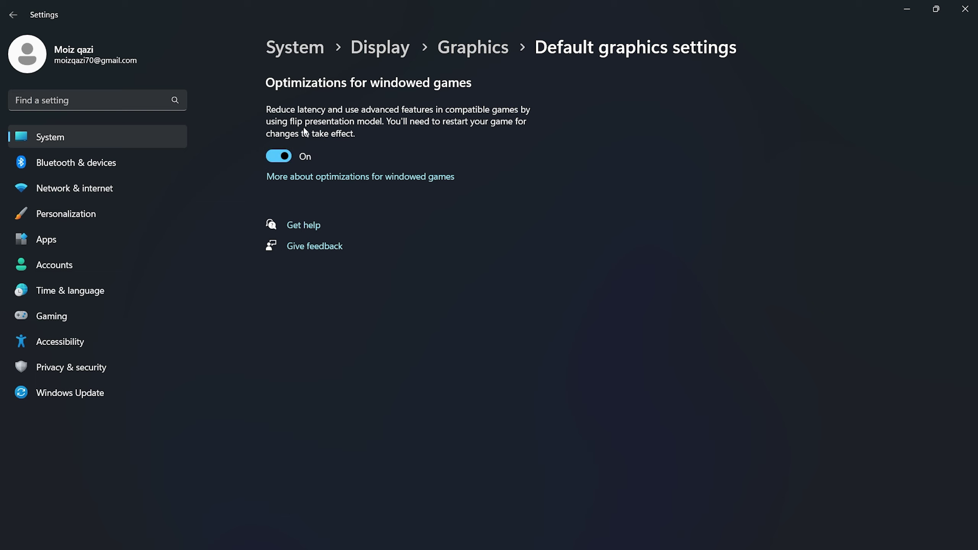
left_click(973, 5)
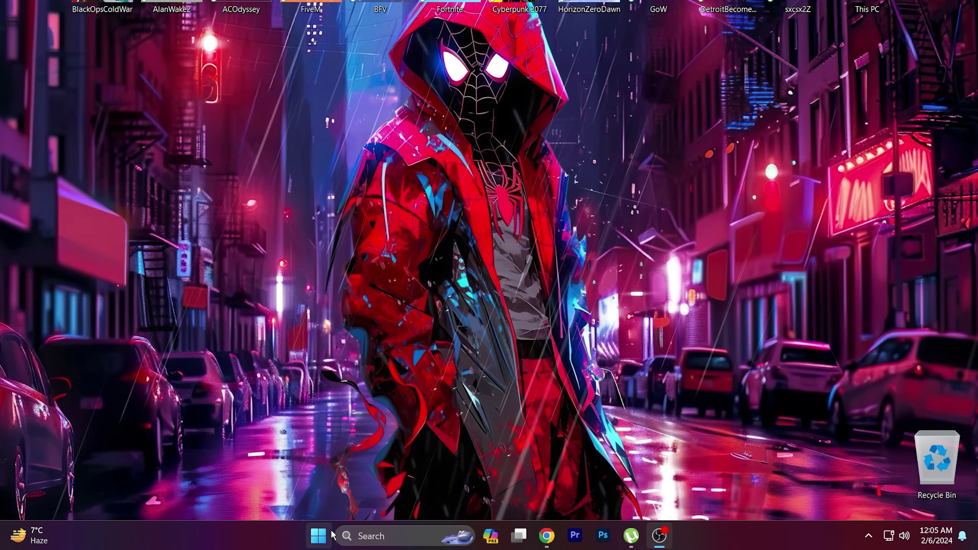
Step: In the Windows performance options, apply custom visual effects with only "Show thumbnails instead of icons" and "Smooth edges of screen fonts" enabled
left_click(331, 535)
type("adjust")
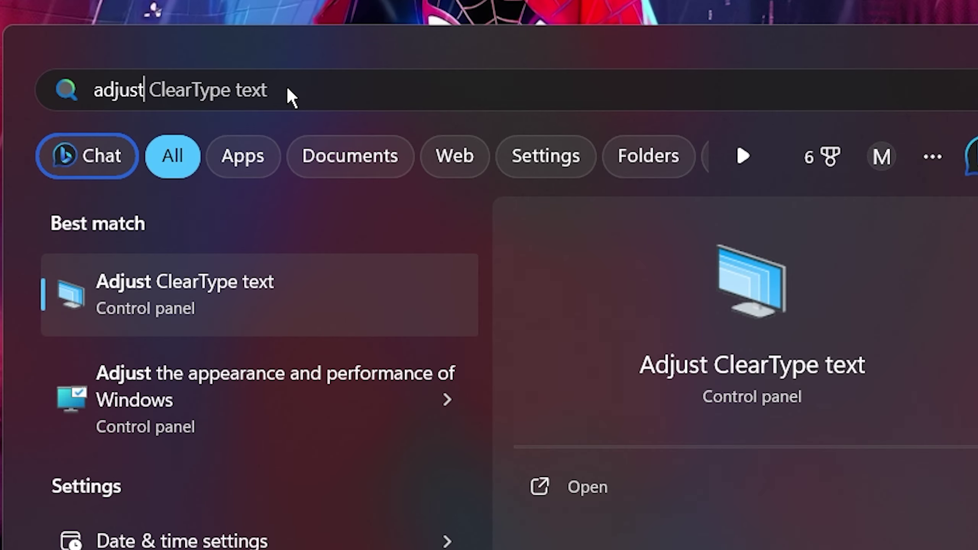
left_click(298, 383)
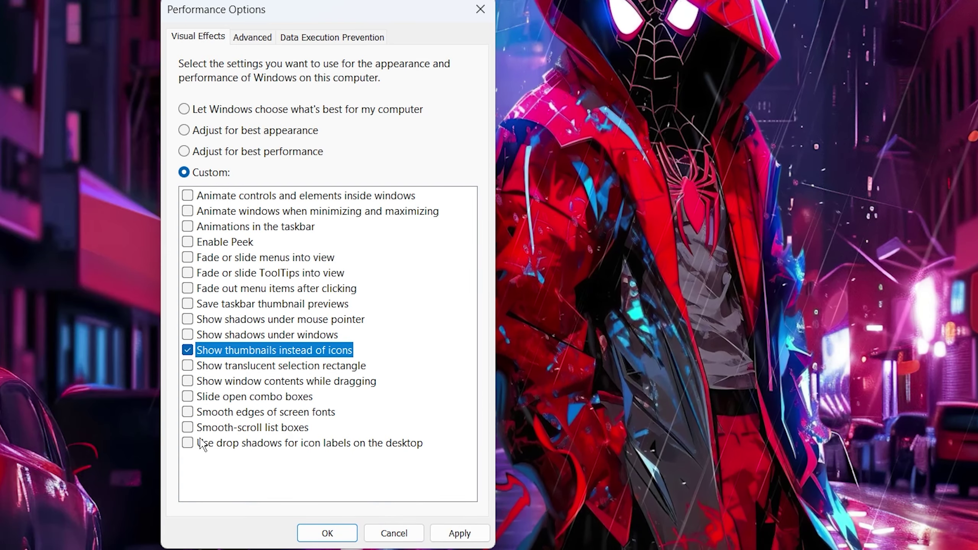
left_click(196, 413)
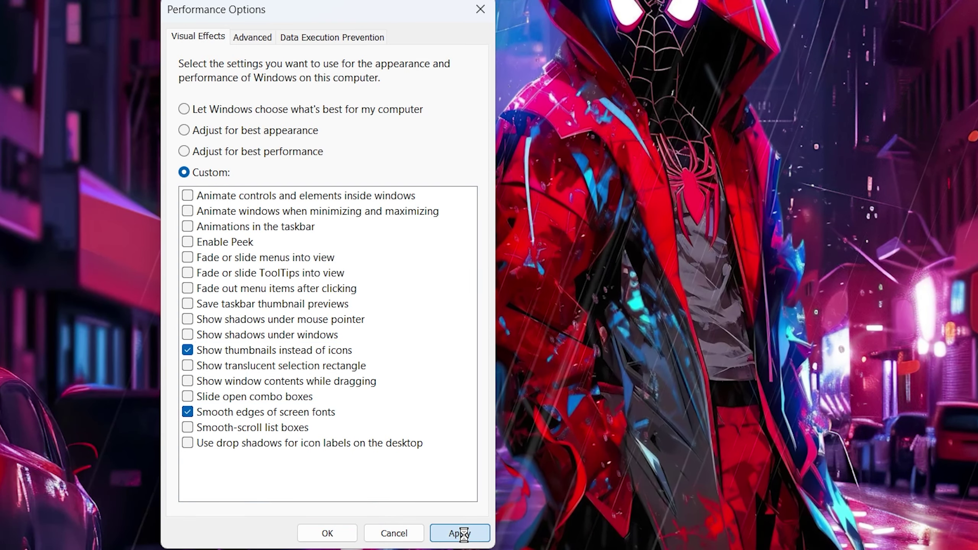
left_click(371, 538)
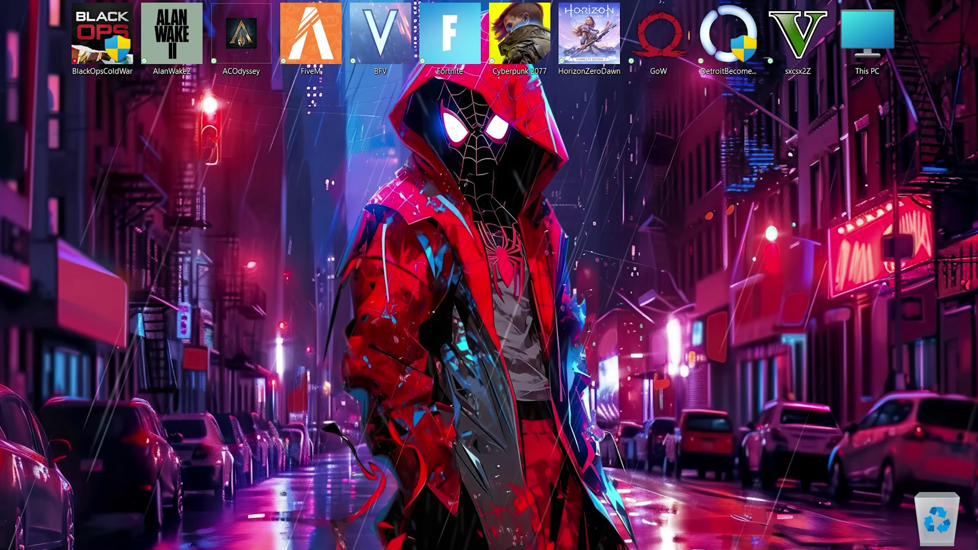
Step: Find the System Configuration tool through Windows search and open it
key("super")
left_click(382, 136)
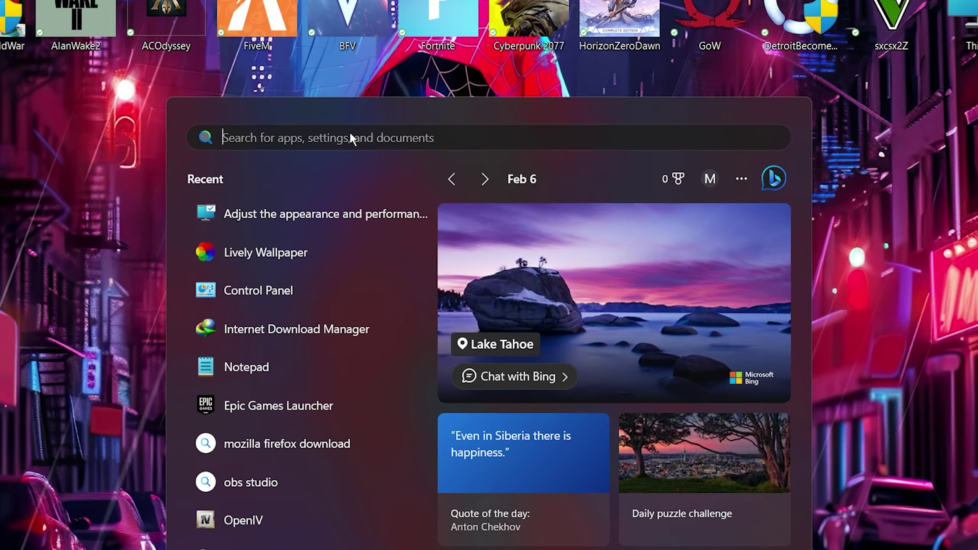
type("sys")
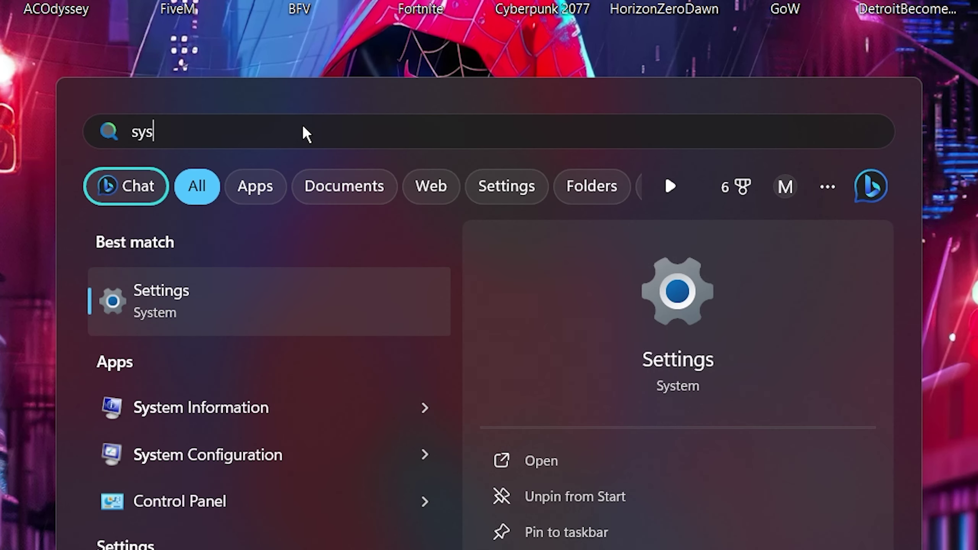
type("tem cong")
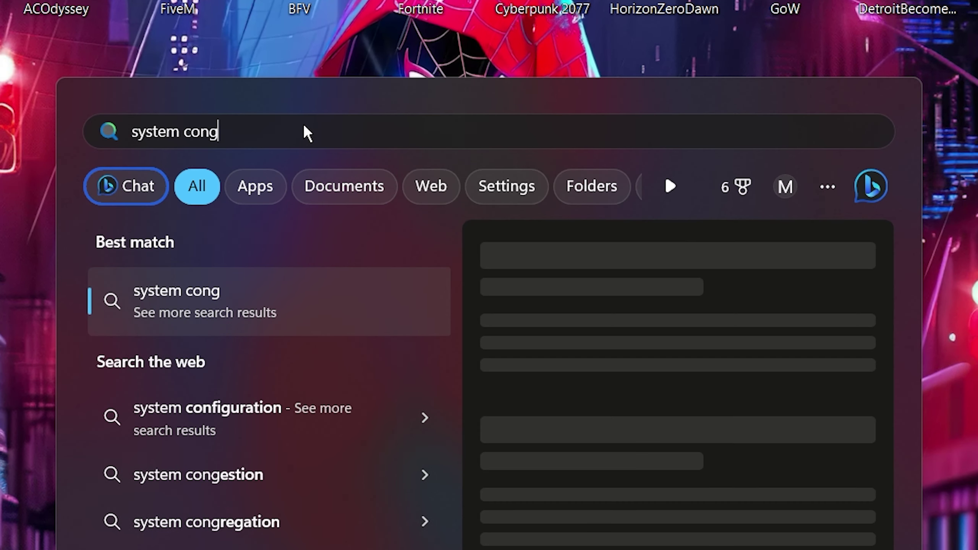
key("BackSpace")
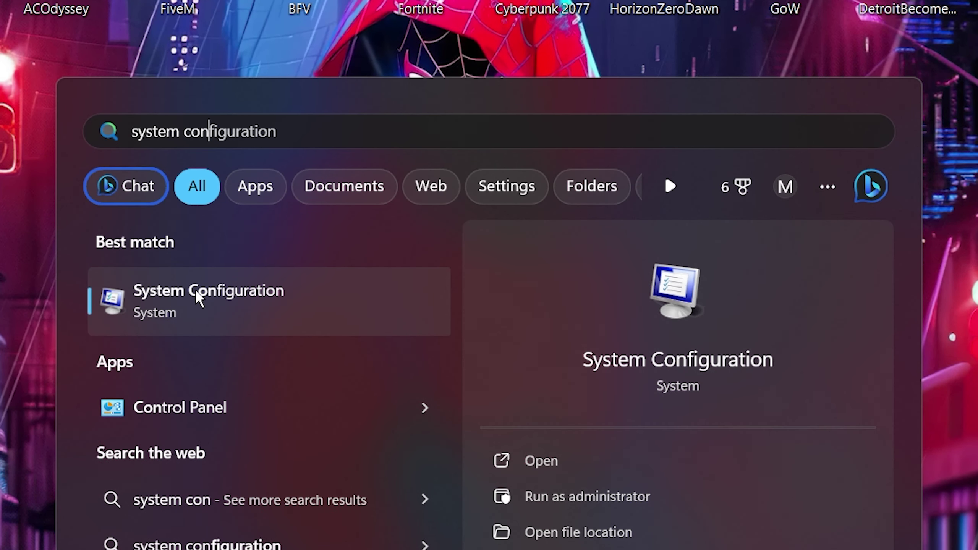
left_click(232, 293)
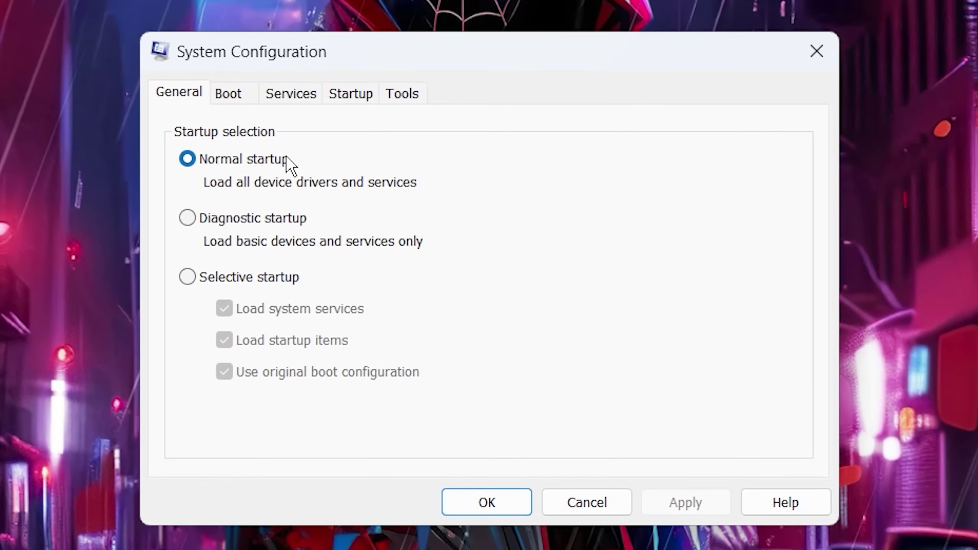
Step: Set the number of boot processors to 12 in the advanced boot options, apply it and dismiss the restart prompt
left_click(236, 98)
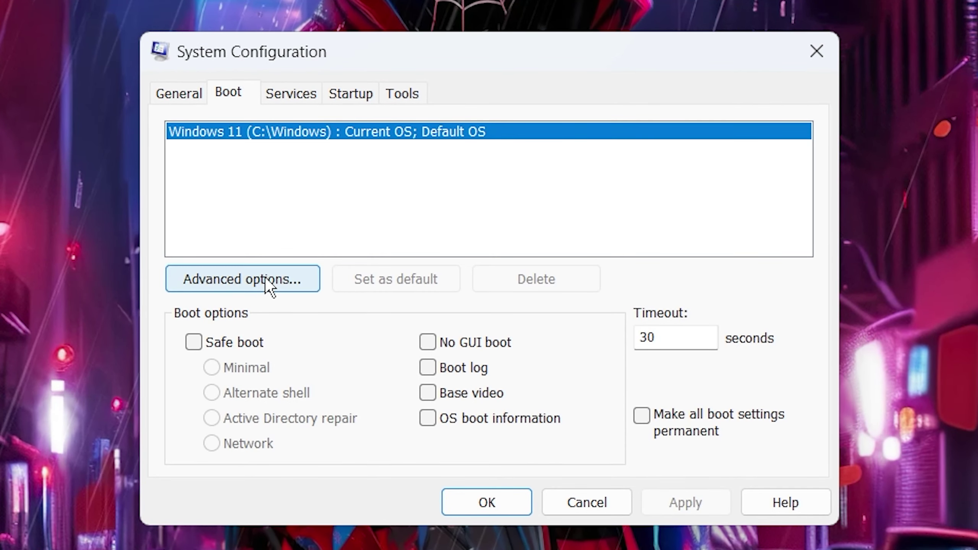
left_click(266, 277)
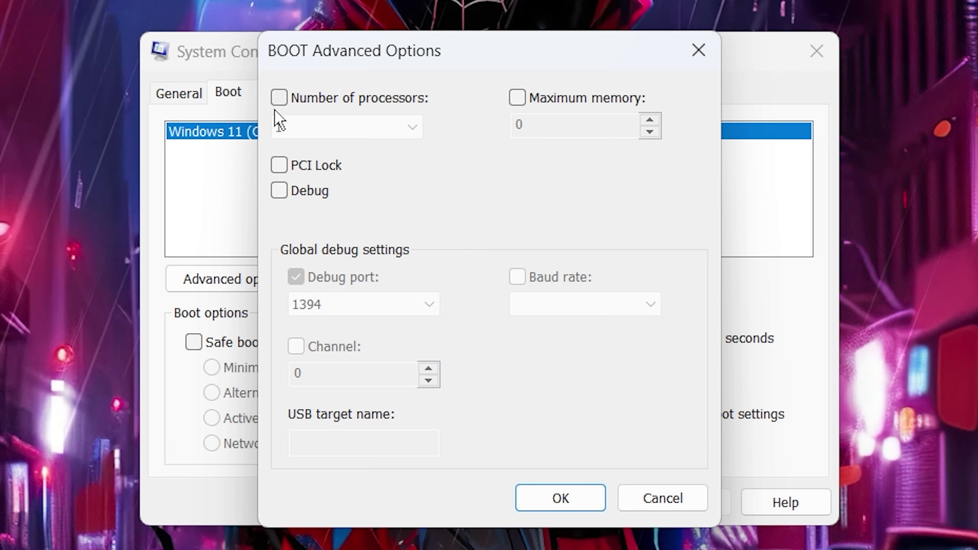
left_click(353, 127)
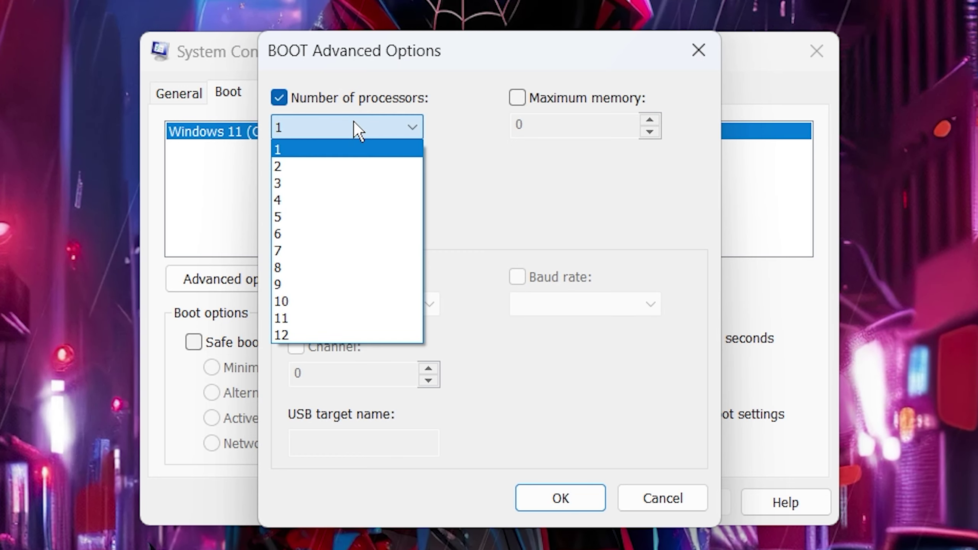
left_click(298, 335)
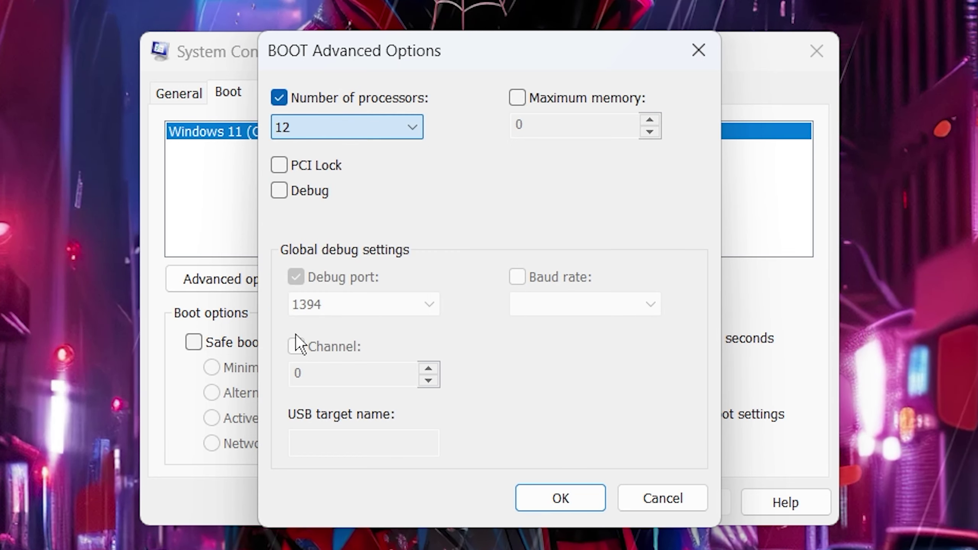
left_click(565, 506)
left_click(703, 507)
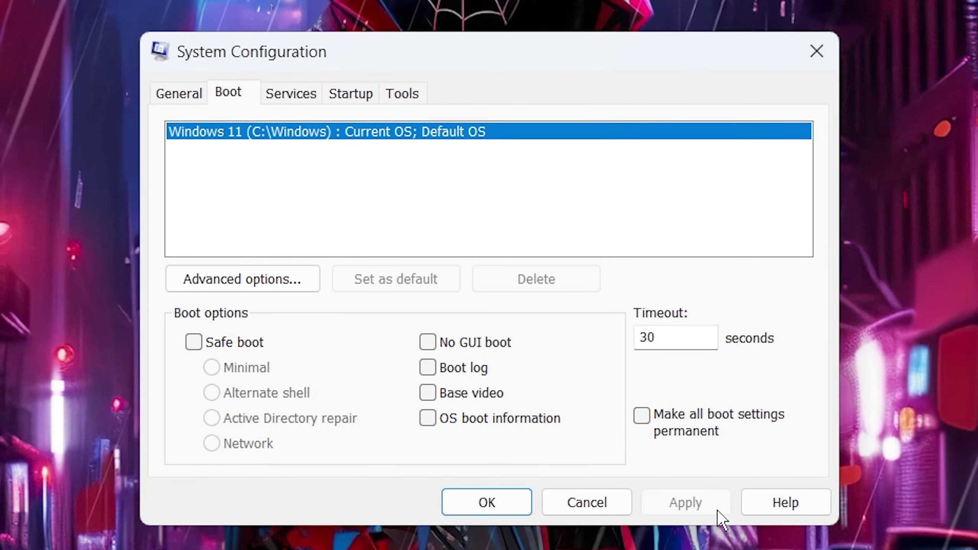
left_click(518, 499)
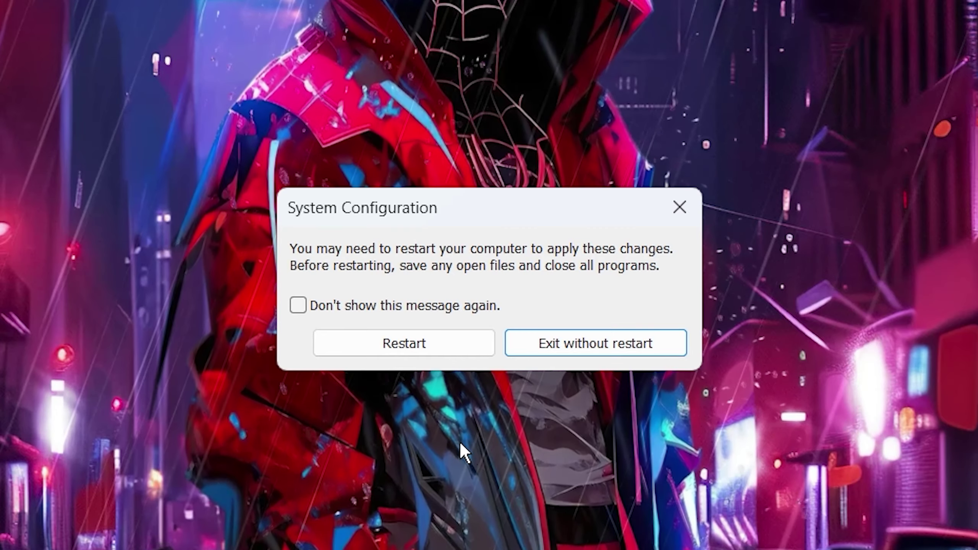
left_click(675, 223)
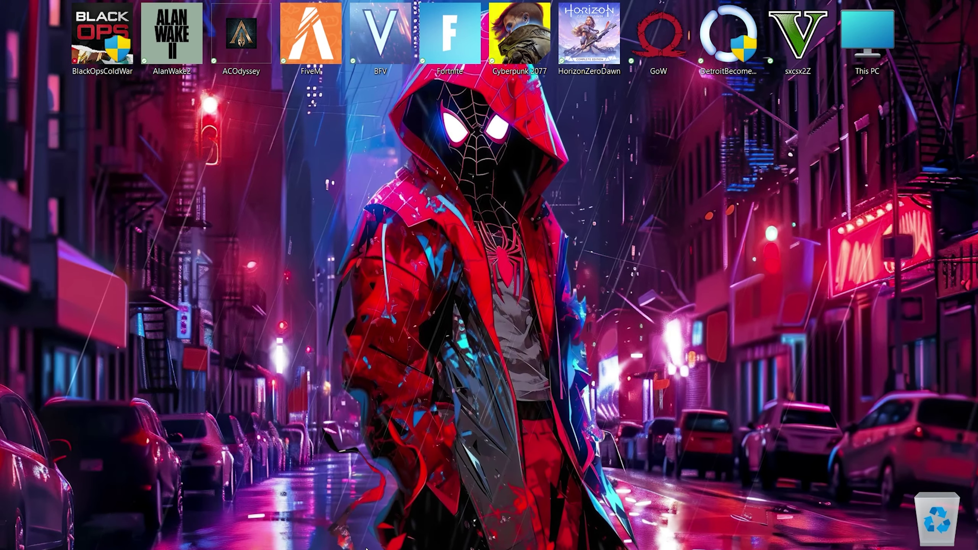
Step: Search Windows for the disk defragmenter and open Defragment and Optimize Drives
key("super")
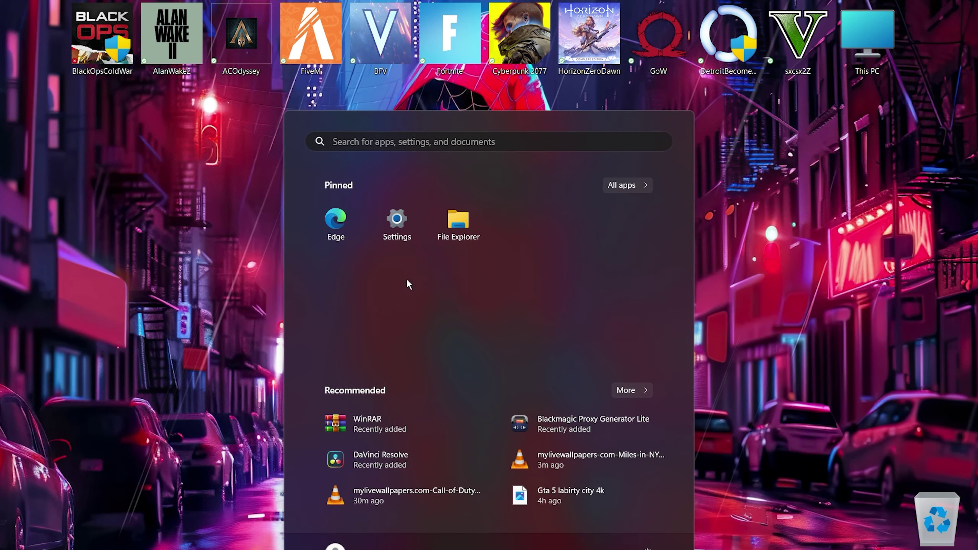
left_click(417, 140)
type("discord")
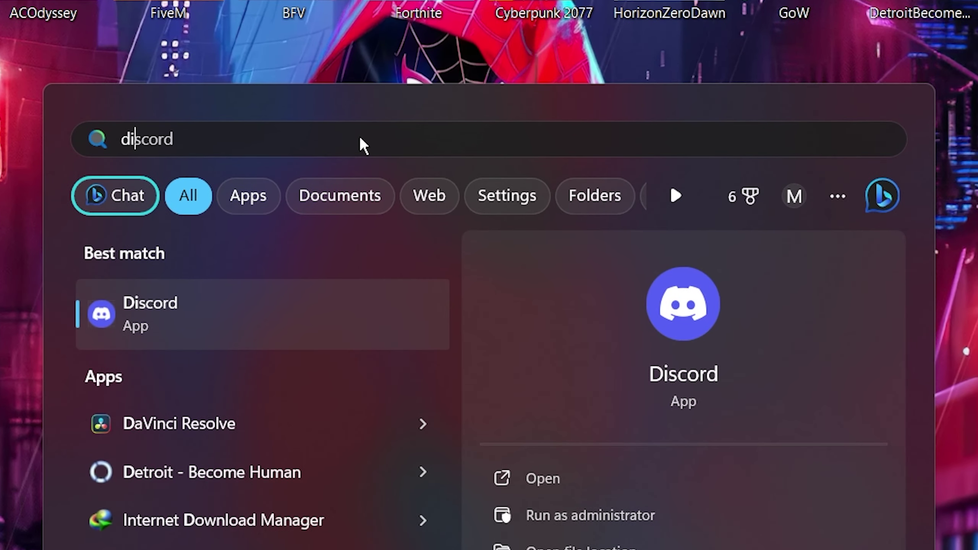
key("BackSpace")
key("BackSpace")
key("BackSpace")
key("BackSpace")
type("k d")
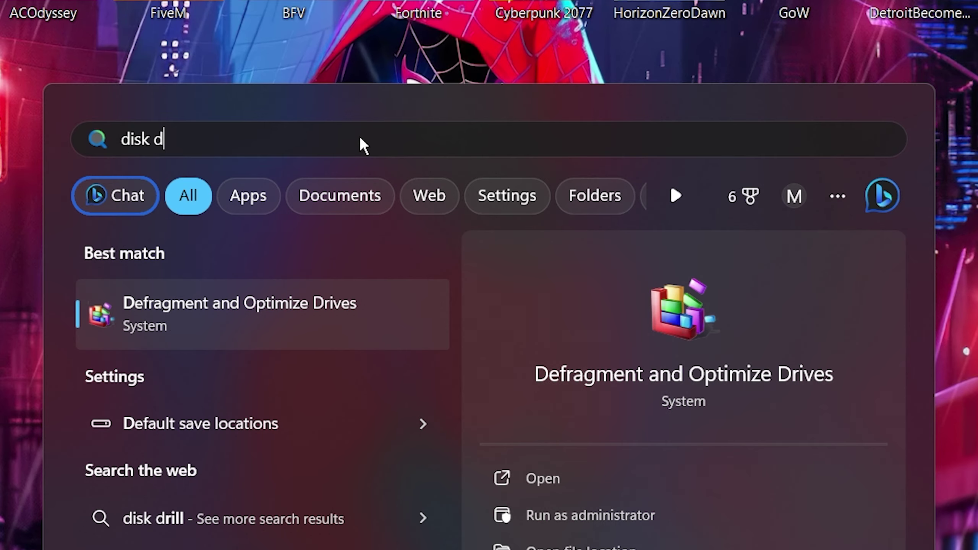
left_click(257, 306)
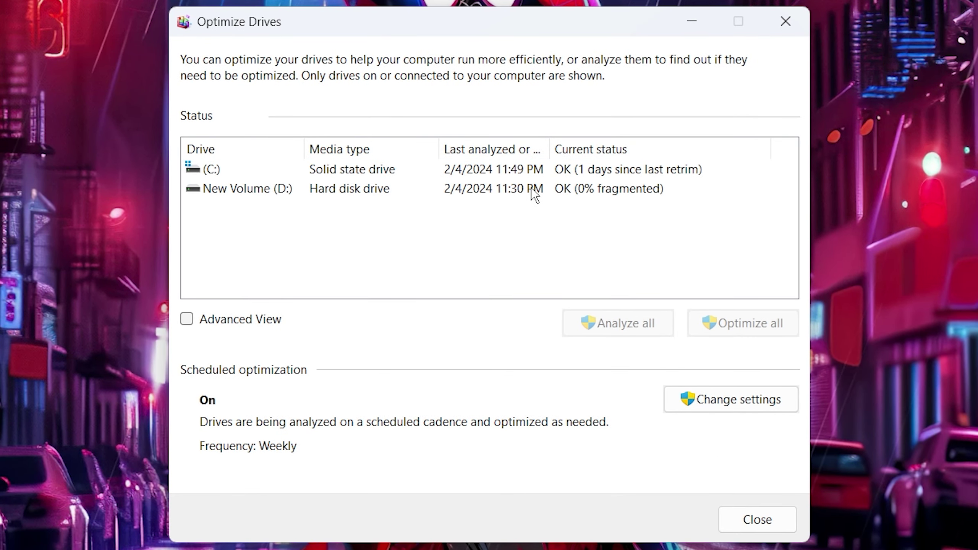
Step: Optimize the C: solid state drive and close the Optimize Drives window
left_click(531, 169)
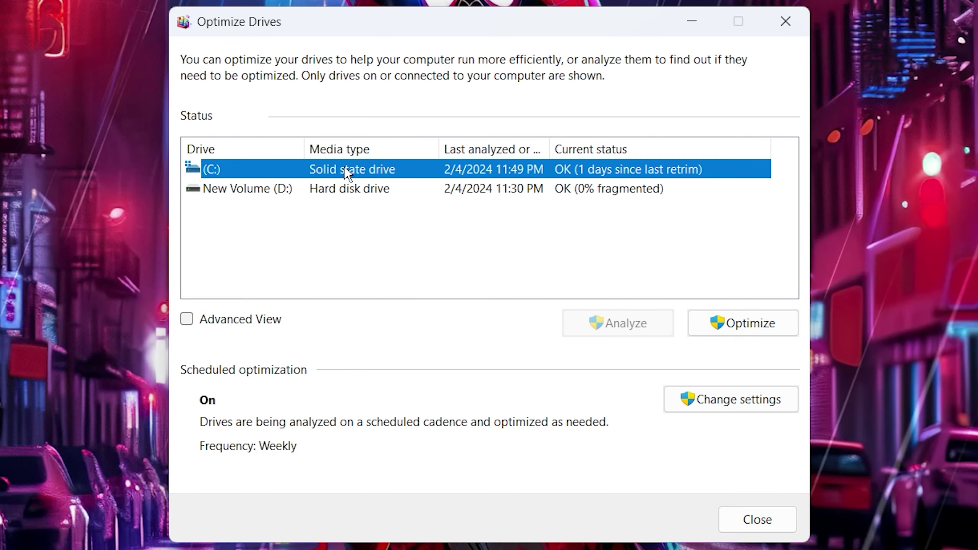
left_click(743, 329)
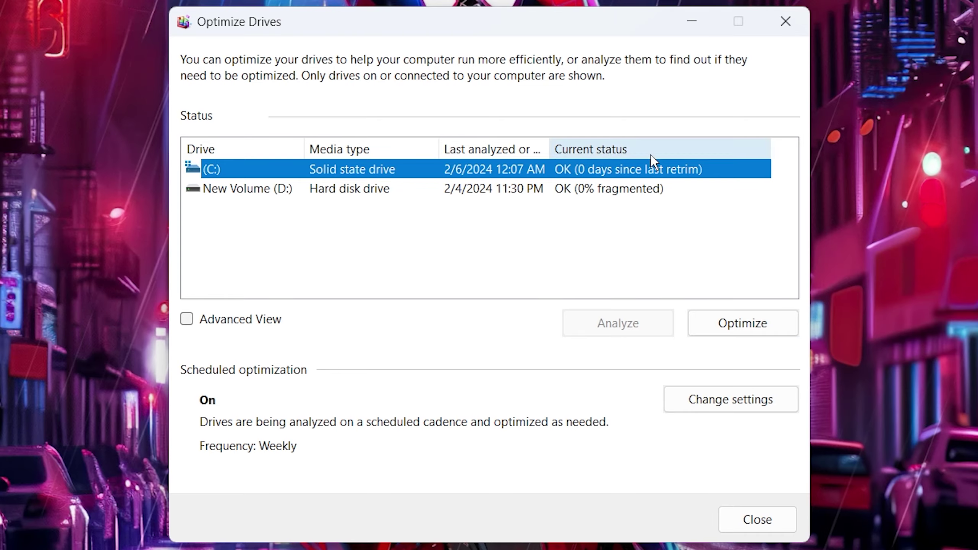
left_click(763, 524)
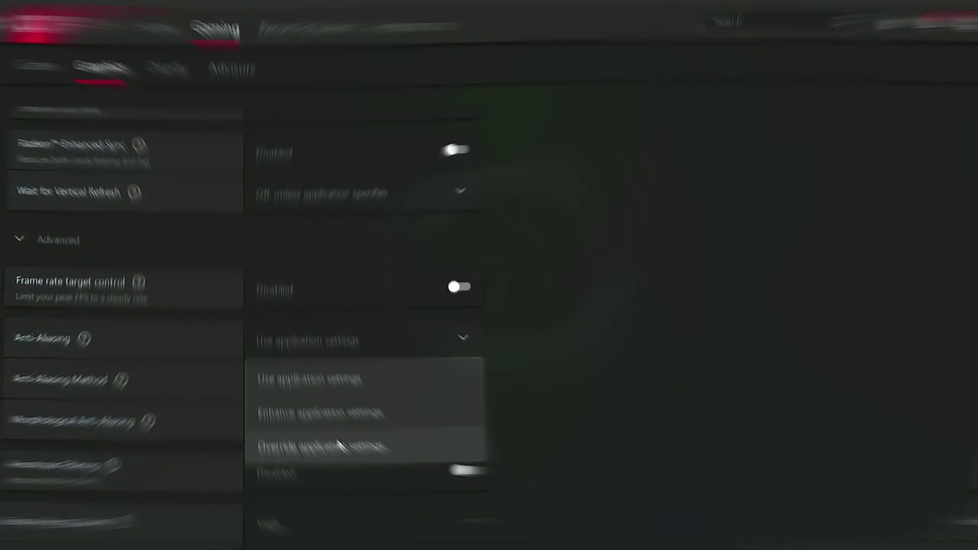
left_click(338, 443)
scroll(417, 462, "down", 5)
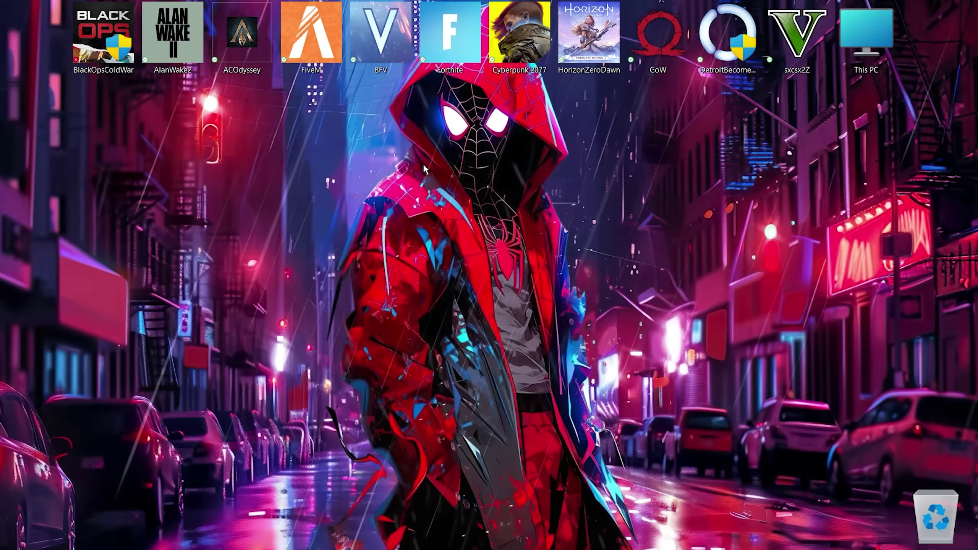
Step: Open AMD Software: Adrenalin Edition from the desktop
right_click(402, 170)
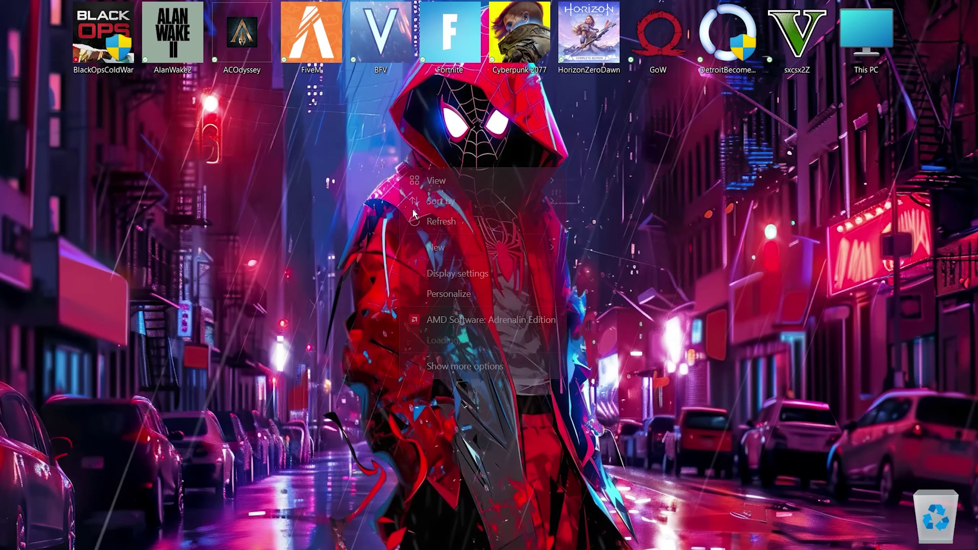
left_click(478, 319)
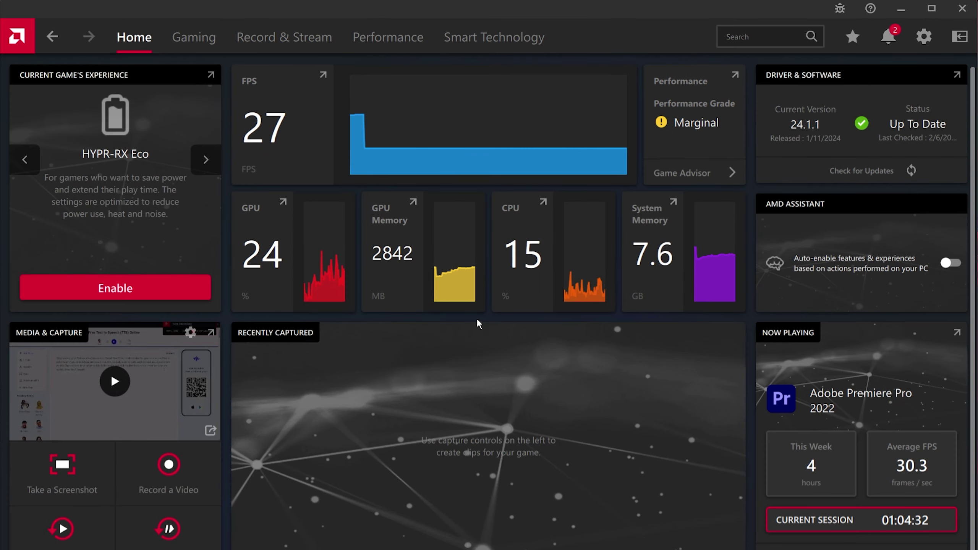
Step: Enable Radeon Super Resolution in the gaming graphics options and confirm the change
left_click(198, 45)
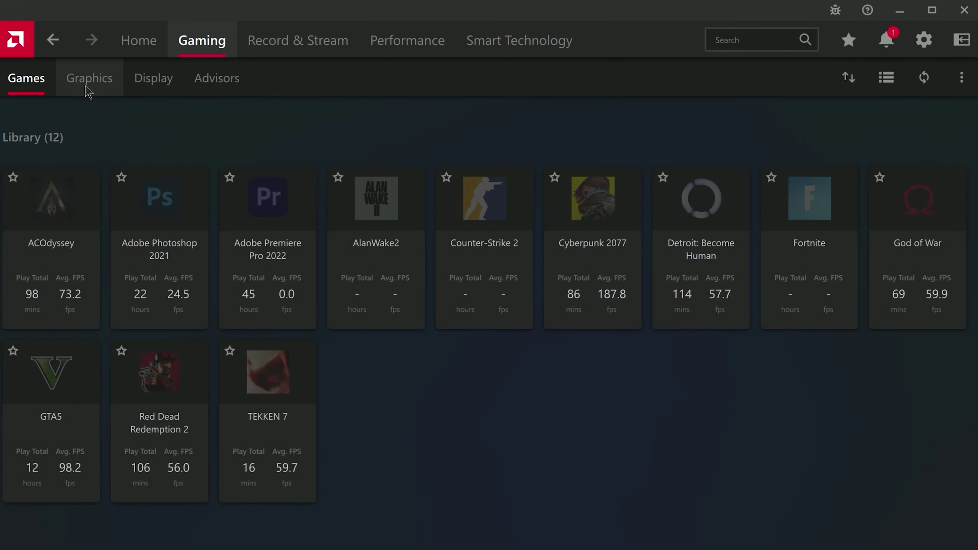
left_click(87, 86)
scroll(378, 322, "down", 3)
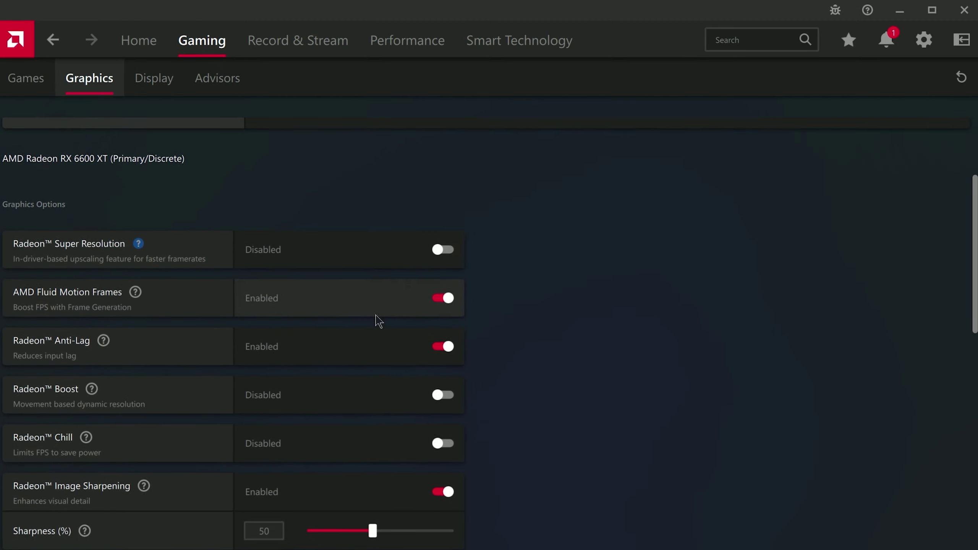
left_click(443, 258)
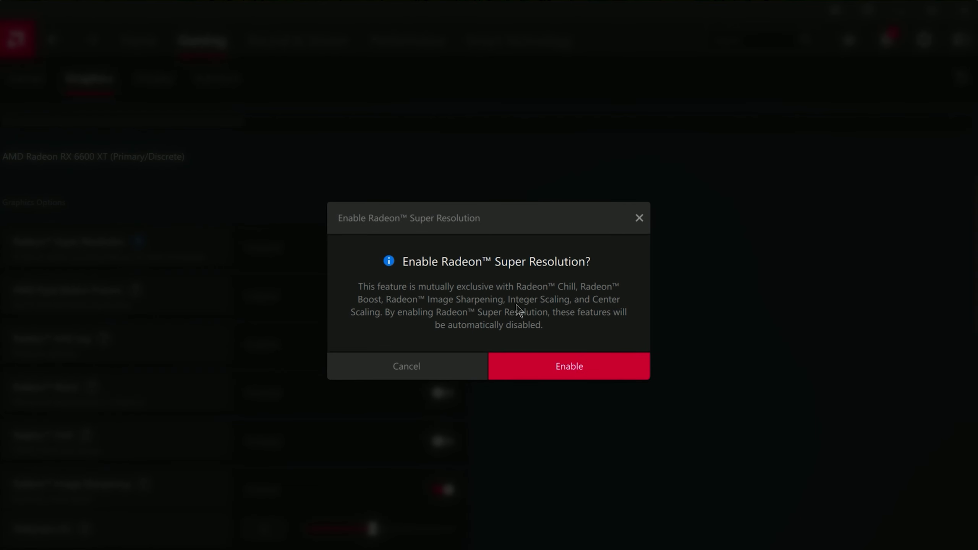
left_click(547, 357)
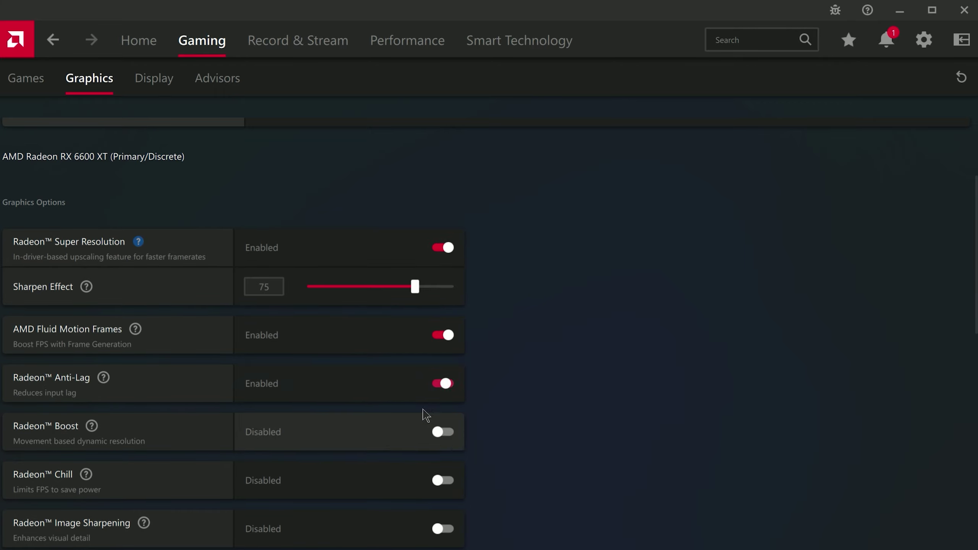
Step: Set Wait for Vertical Refresh to Always off (Not Recommended)
scroll(425, 415, "down", 5)
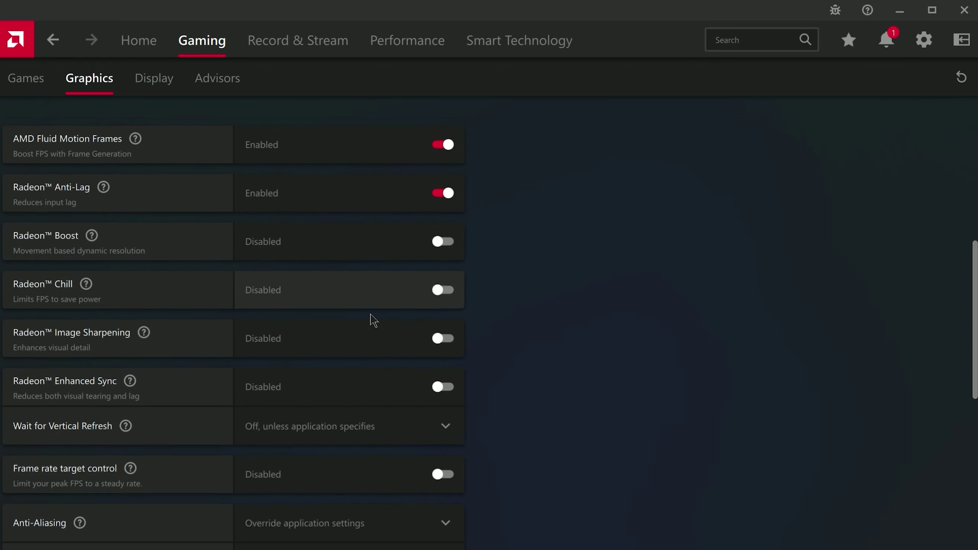
scroll(347, 382, "down", 1)
left_click(336, 393)
left_click(324, 414)
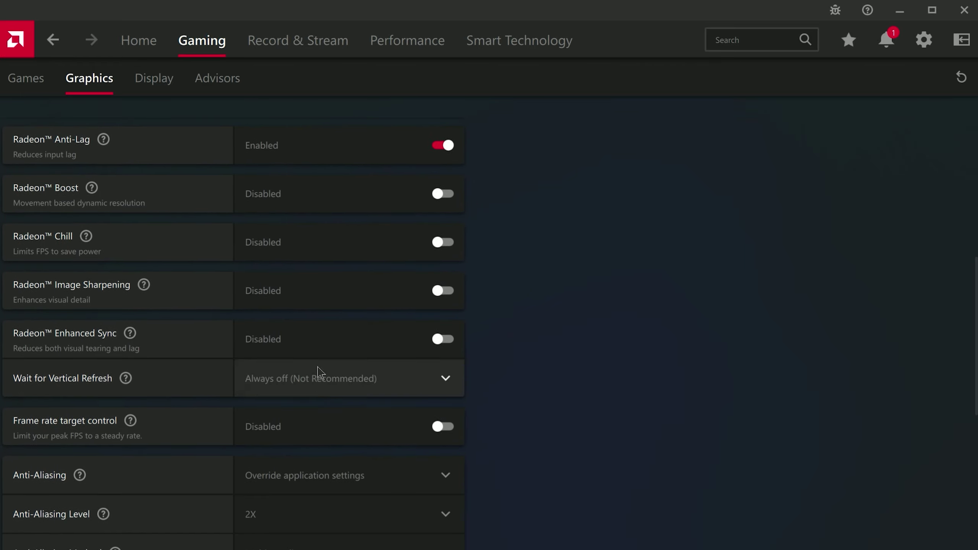
Step: Set Anti-Aliasing to Use application settings with Multisampling as the anti-aliasing method
scroll(319, 371, "down", 5)
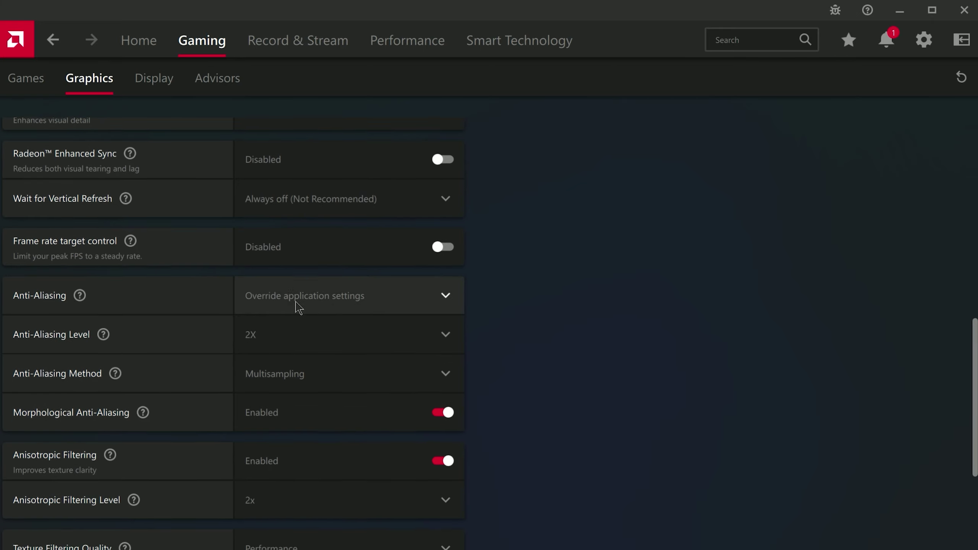
left_click(304, 293)
left_click(312, 333)
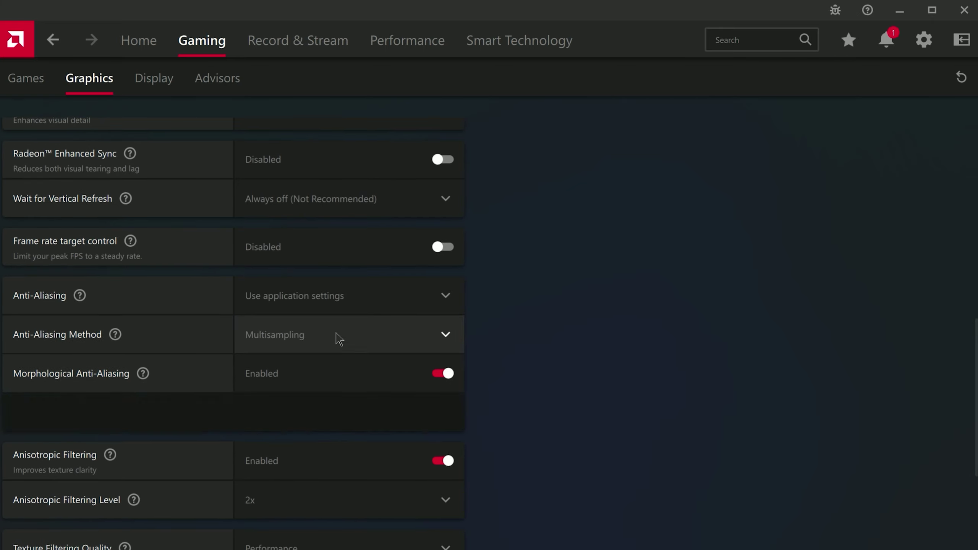
scroll(321, 350, "down", 1)
left_click(316, 292)
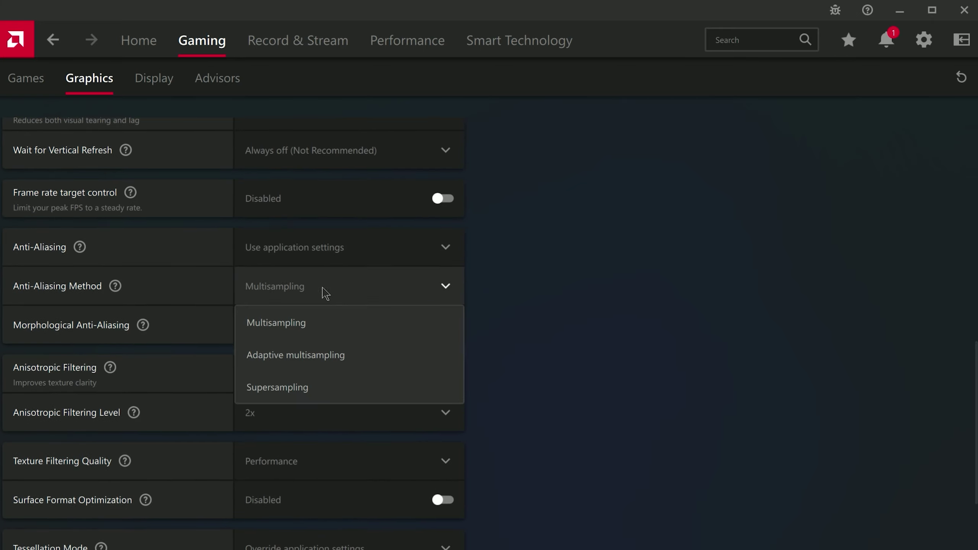
left_click(299, 334)
Step: Choose 2x as the Anisotropic Filtering Level
scroll(332, 289, "down", 3)
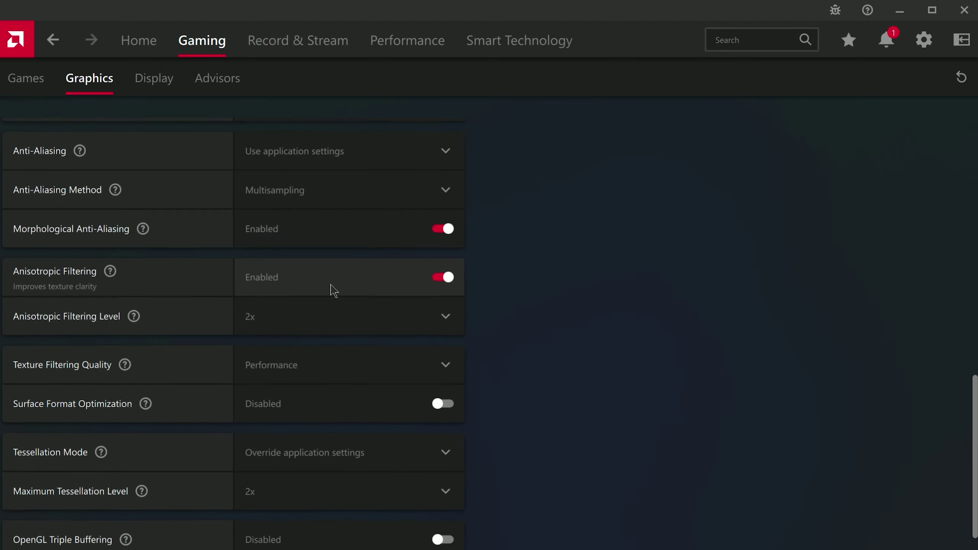
left_click(326, 326)
left_click(371, 346)
Step: Set Texture Filtering Quality to Performance and enable Surface Format Optimization
left_click(304, 367)
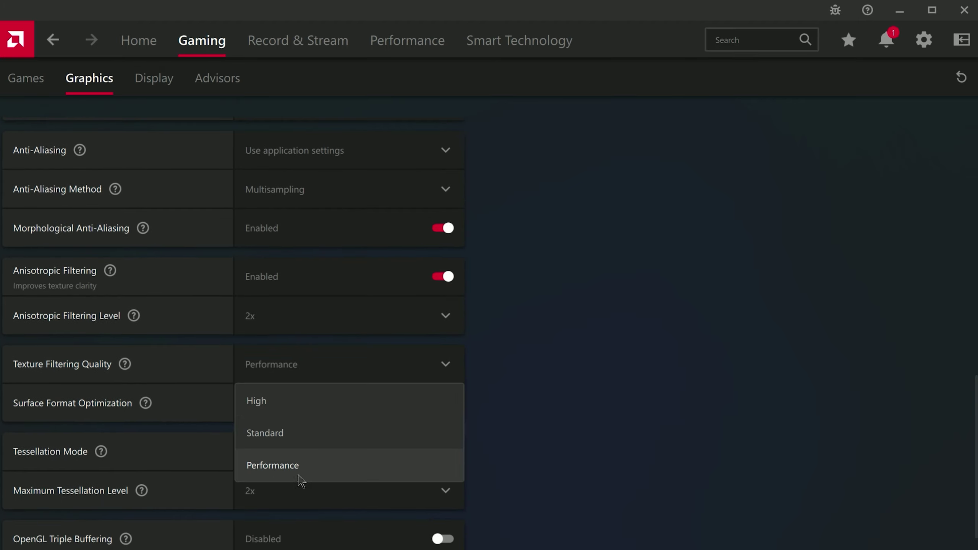
left_click(287, 470)
left_click(345, 390)
Step: Set Tessellation Mode to Override application settings with a Maximum Tessellation Level of 2x
scroll(345, 385, "down", 3)
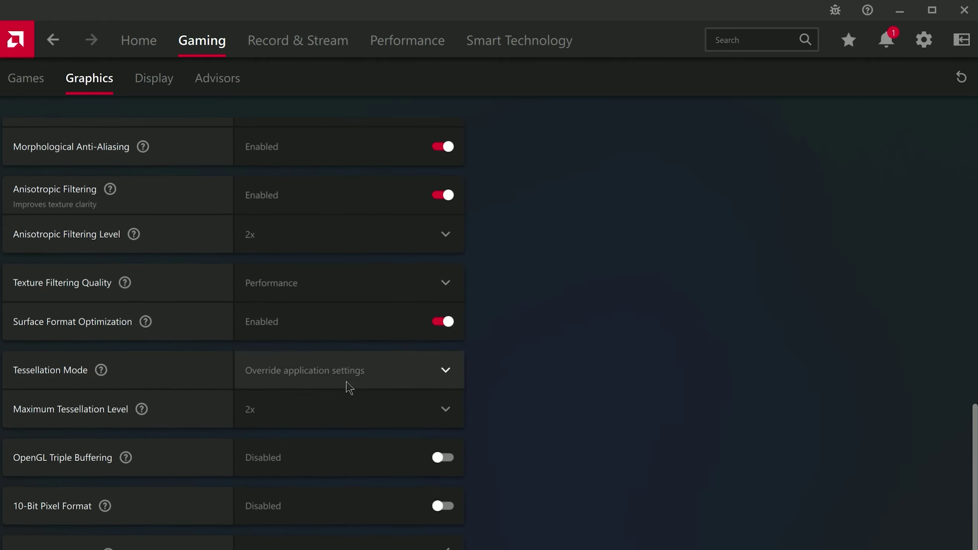
left_click(312, 358)
left_click(304, 457)
left_click(275, 395)
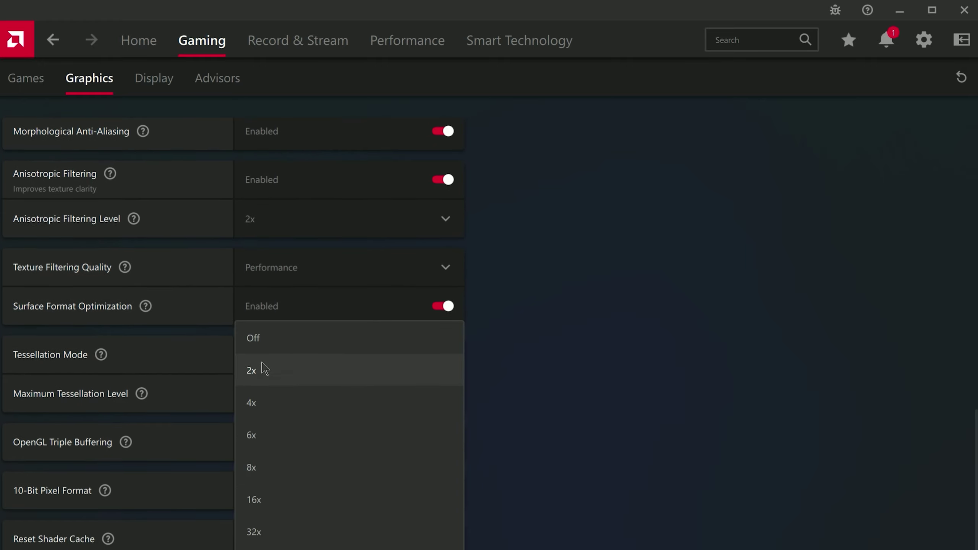
left_click(282, 378)
Step: Reset the shader cache and confirm the reset
scroll(295, 511, "down", 1)
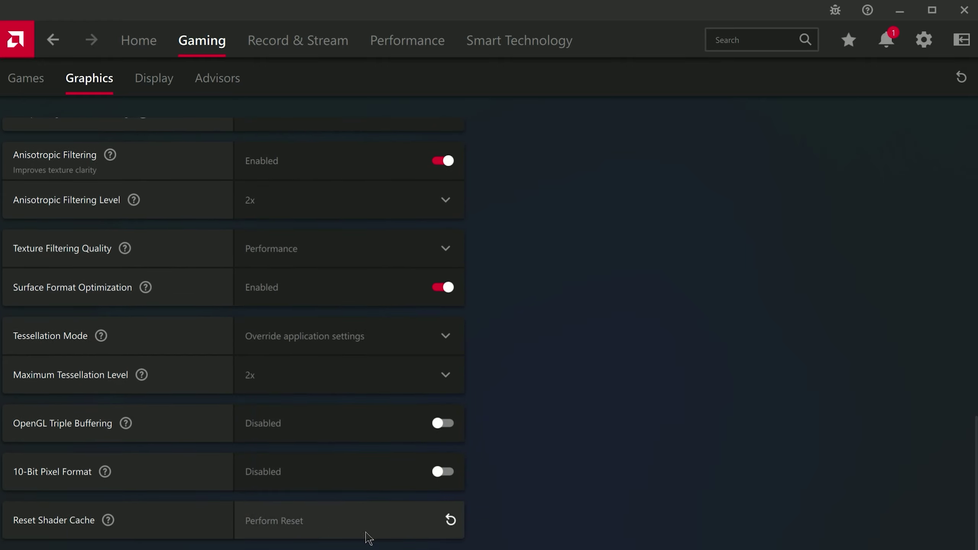
left_click(386, 525)
left_click(597, 384)
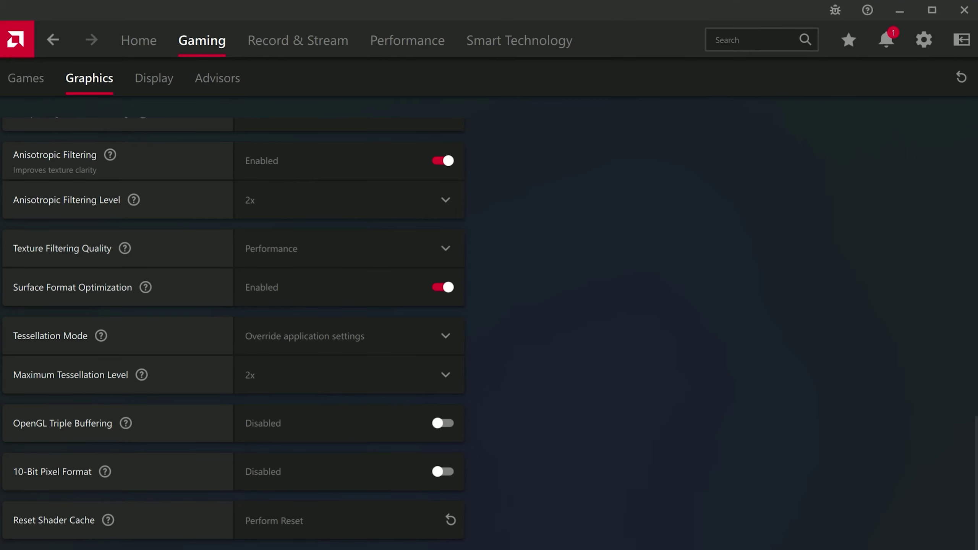
Step: Review the display options of Display 1 in the gaming display settings
scroll(976, 433, "up", 10)
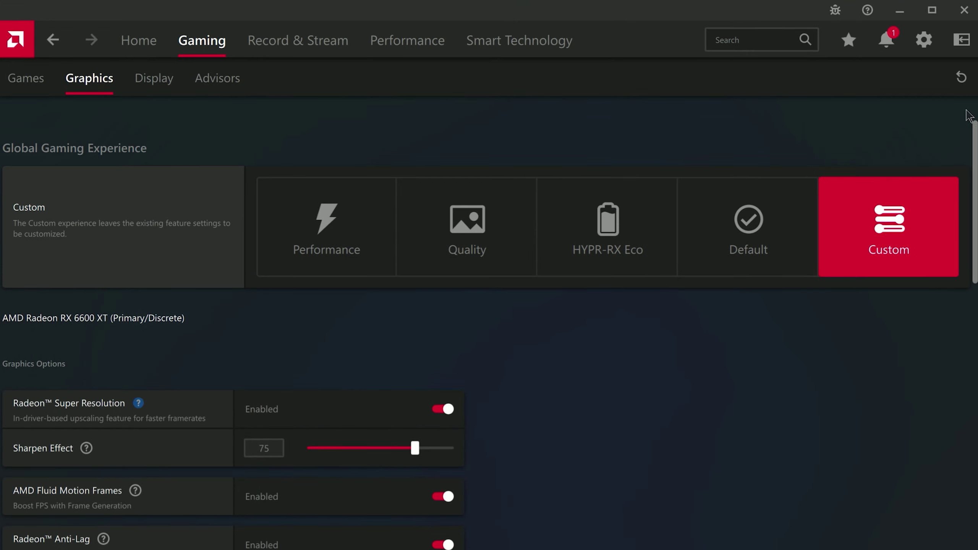
left_click(153, 77)
scroll(310, 290, "down", 5)
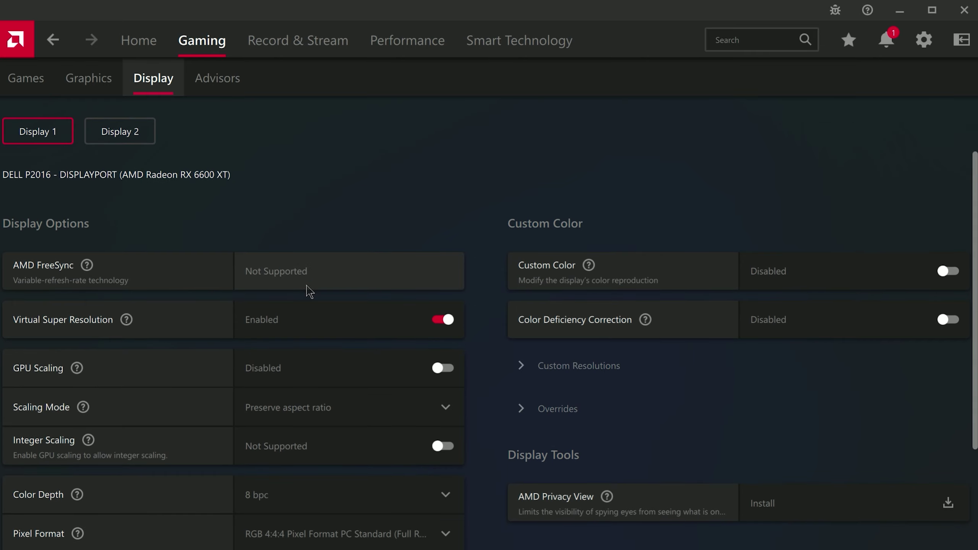
scroll(733, 168, "up", 3)
left_click(946, 198)
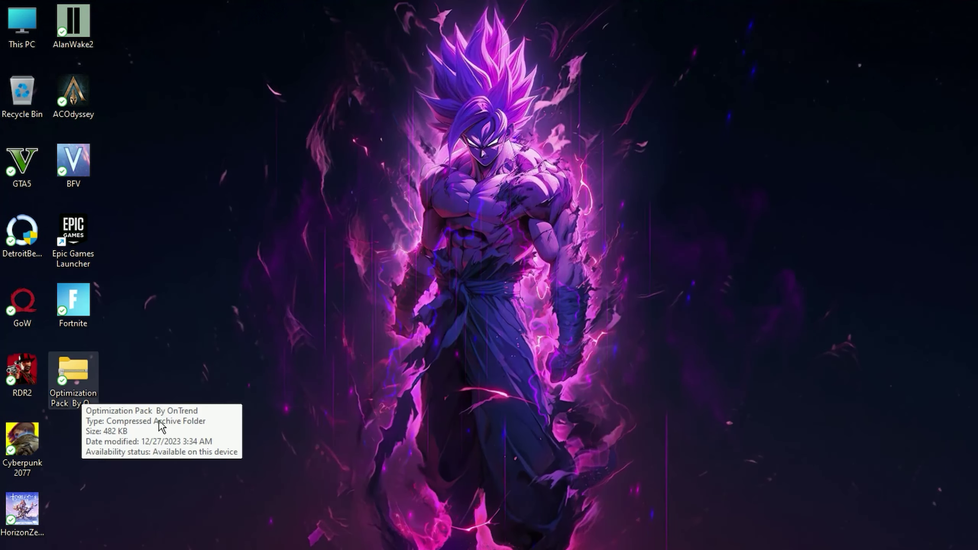
Step: Create a Windows system restore point with the description "Sysetm restore settings"
left_click(92, 382)
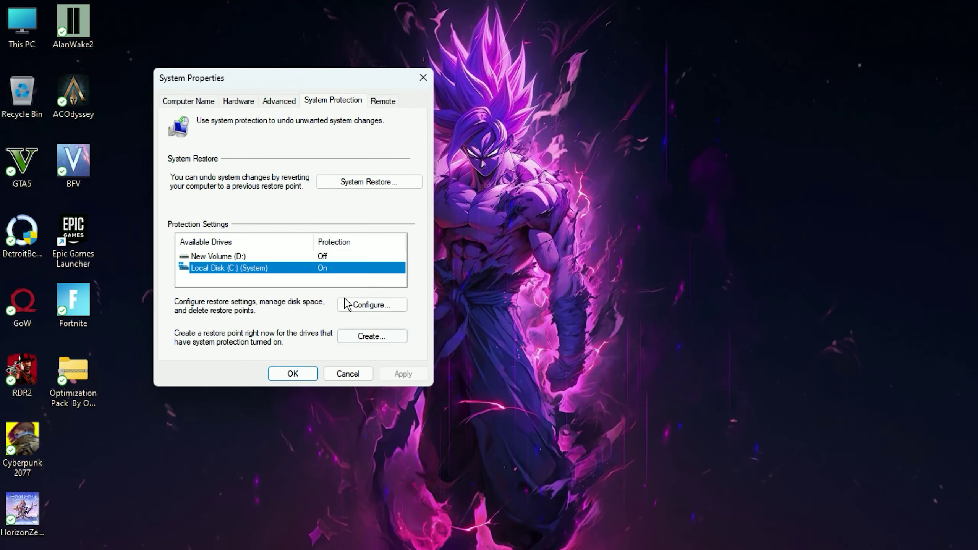
left_click(372, 336)
type("Sysetm restore settings")
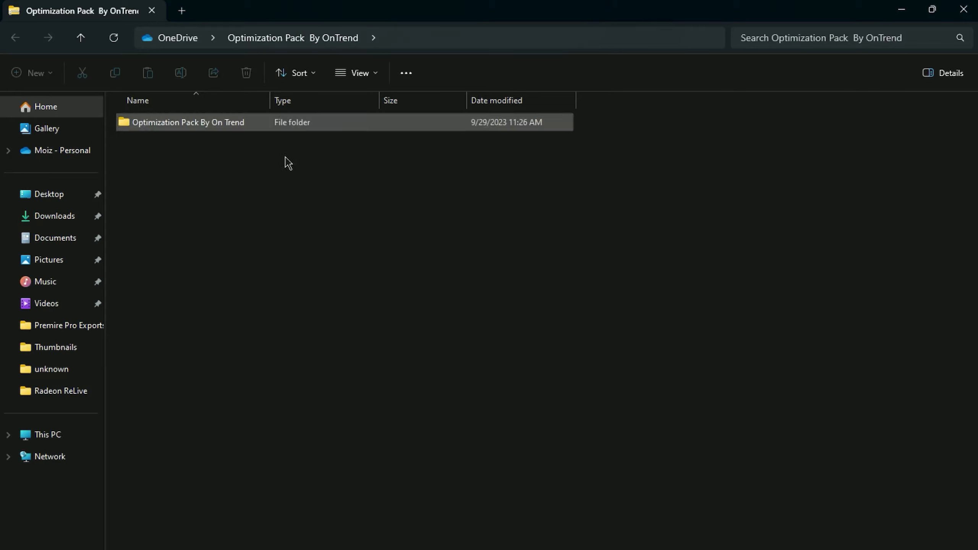
Step: Add the High Priority entries from the pack's 1 High Priority Mode folder to the registry and confirm
double_click(228, 122)
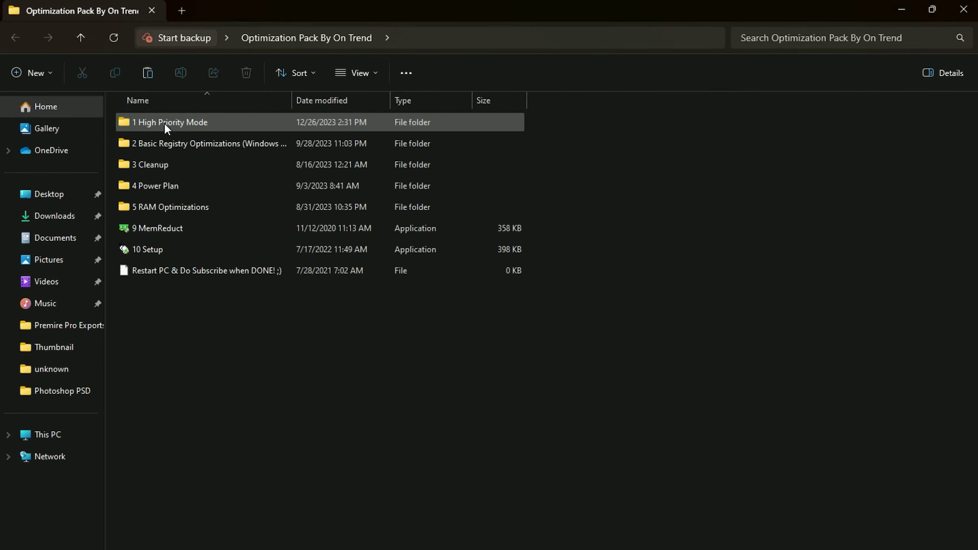
double_click(163, 123)
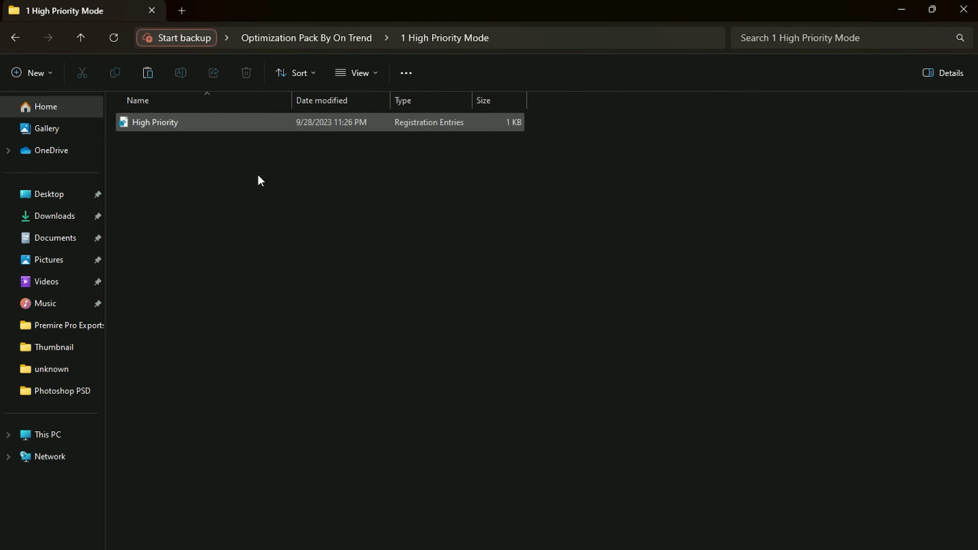
double_click(177, 122)
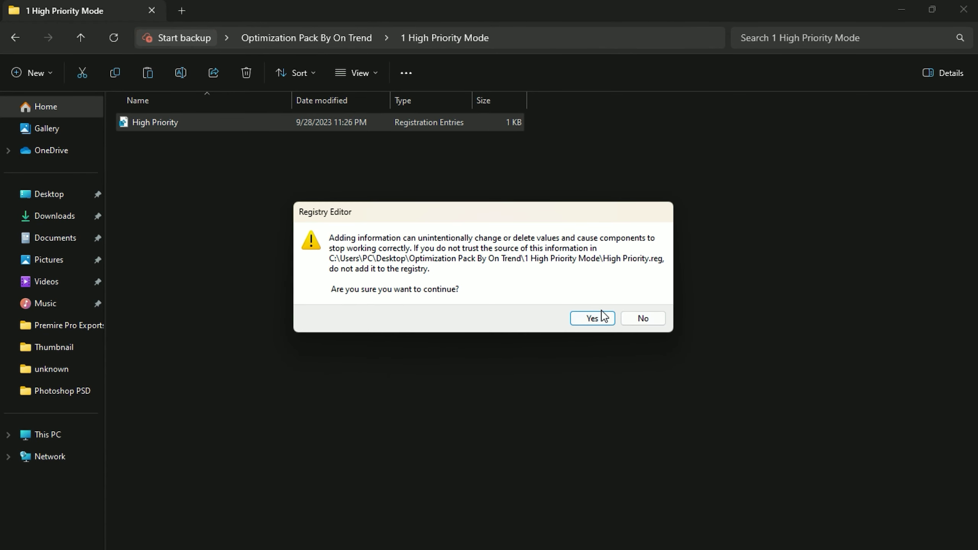
left_click(593, 315)
left_click(643, 299)
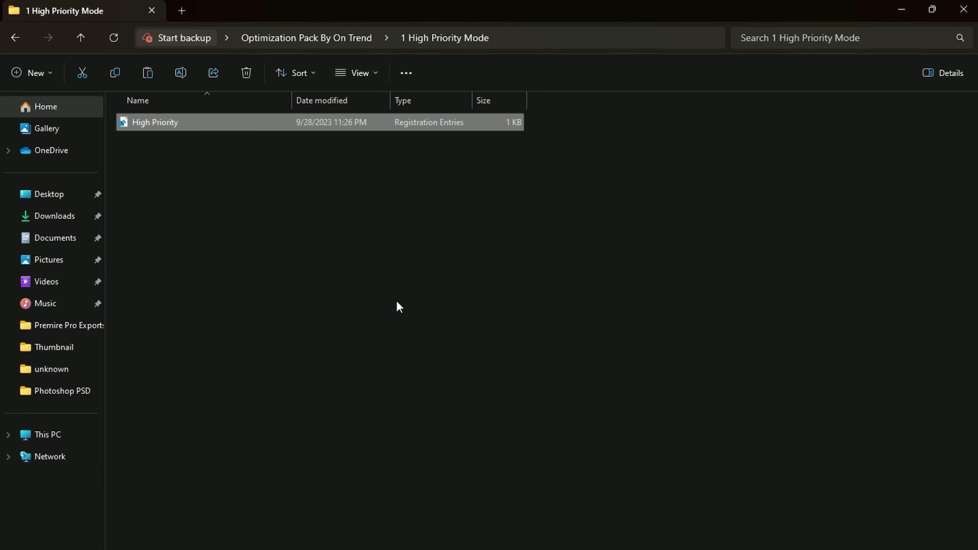
Step: Add the Disable Background Apps and Disable Game DVR entries from the 2 Basic Registry Optimizations folder to the registry
left_click(23, 45)
left_click(192, 140)
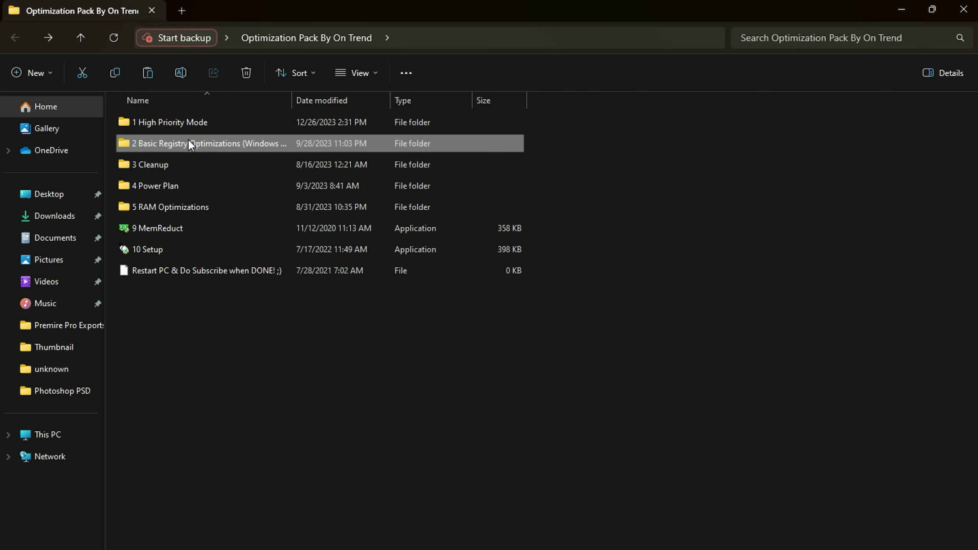
double_click(188, 139)
left_click_drag(226, 324, 250, 138)
left_click(218, 146)
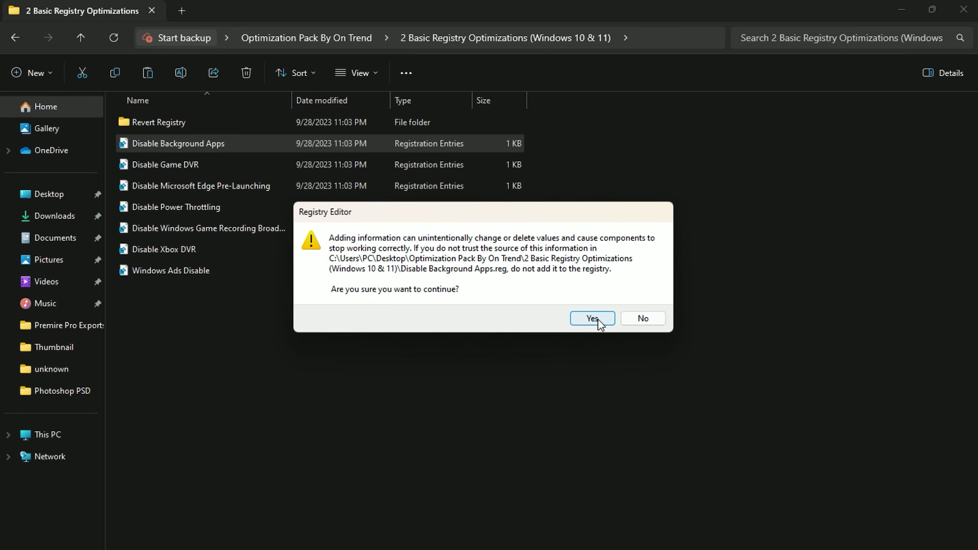
left_click(595, 320)
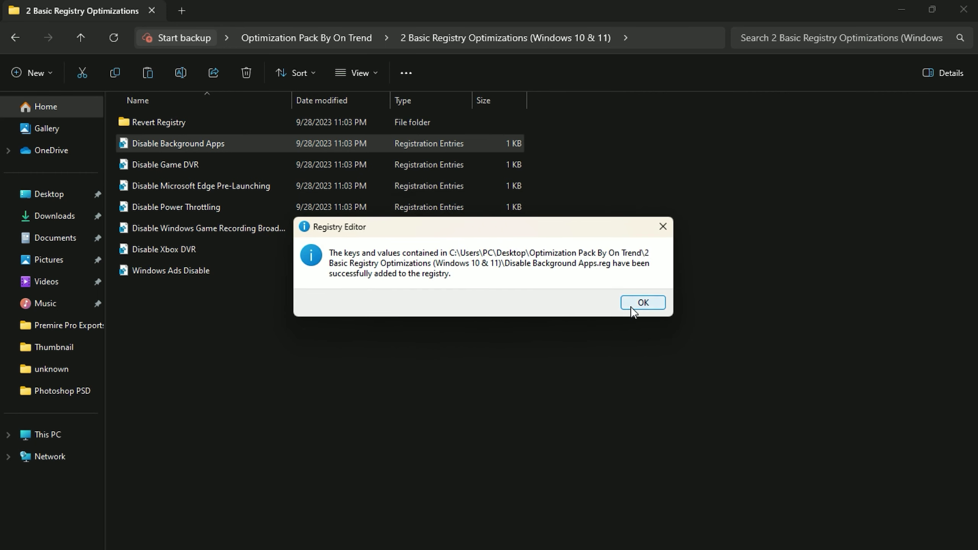
left_click(633, 305)
left_click(173, 162)
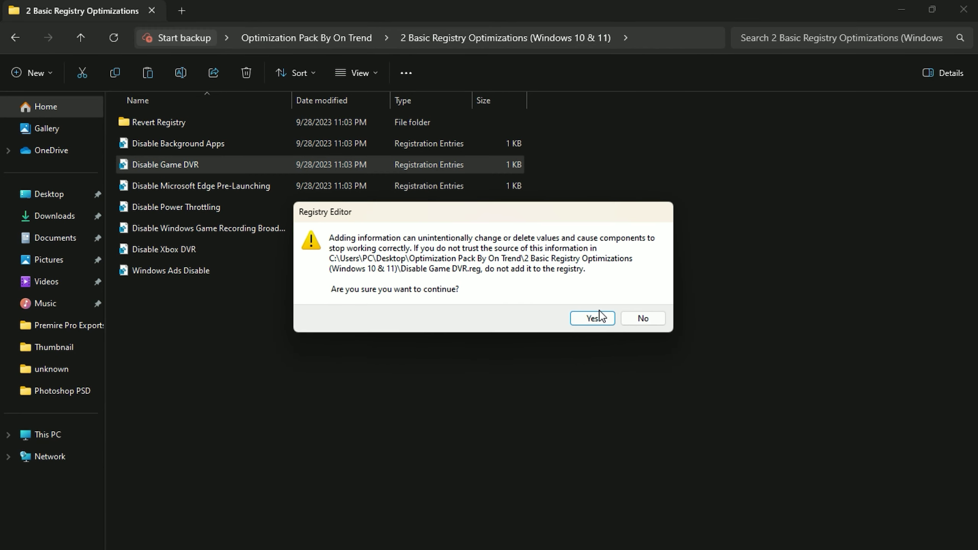
left_click(593, 319)
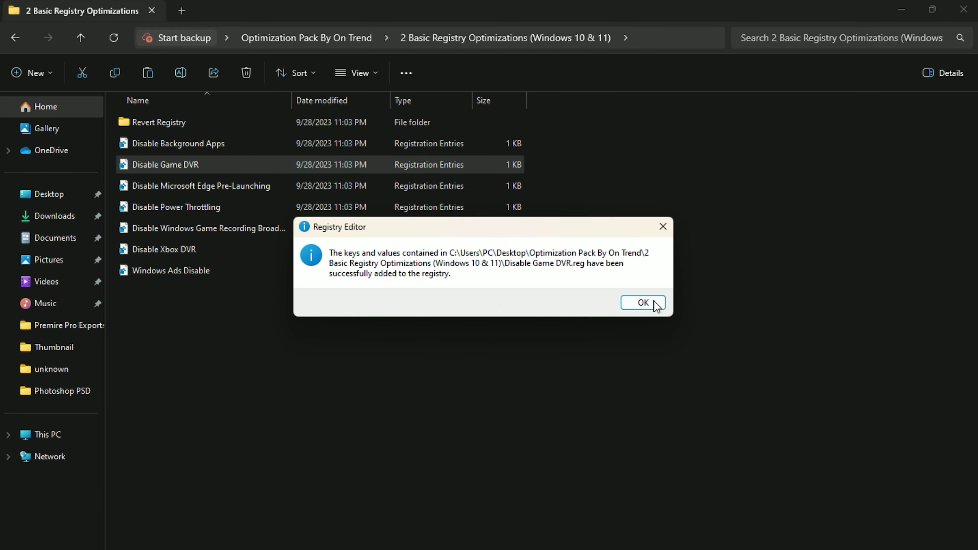
left_click(655, 303)
Step: Add the Disable Microsoft Edge Pre-Launching and Disable Power Throttling entries to the registry
double_click(208, 207)
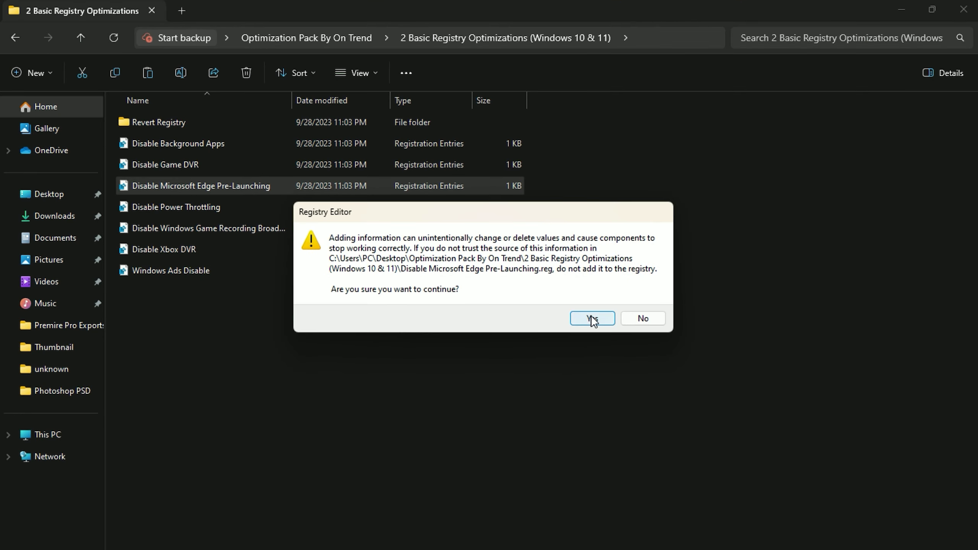
left_click(594, 319)
left_click(639, 304)
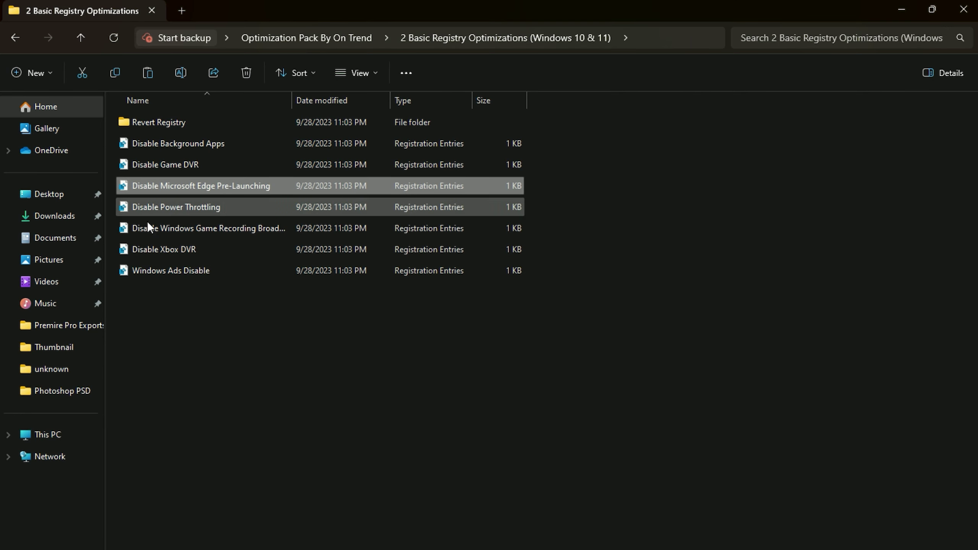
double_click(189, 212)
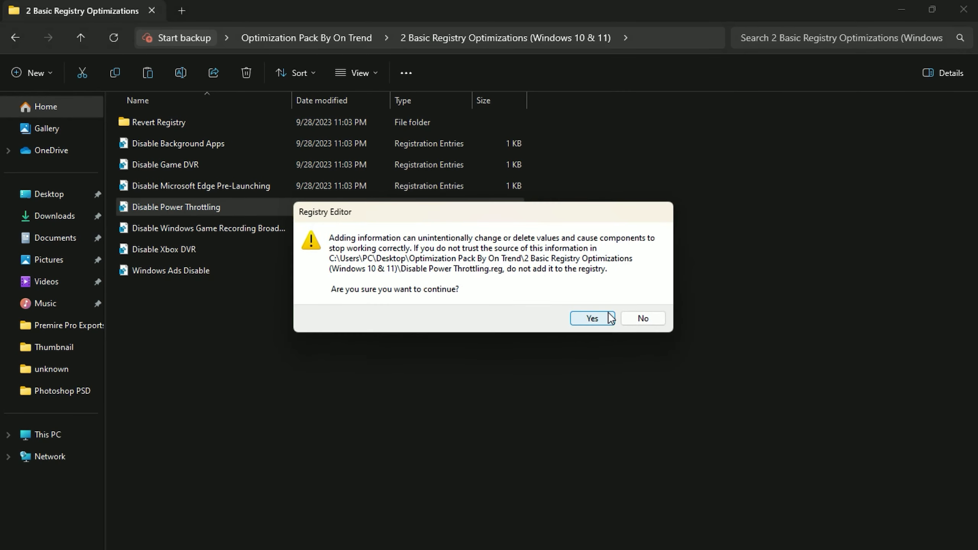
left_click(589, 319)
left_click(642, 303)
Step: Add the Disable Windows Game Recording Broadcasting entries to the registry, followed by the Disable Xbox DVR entries
double_click(215, 228)
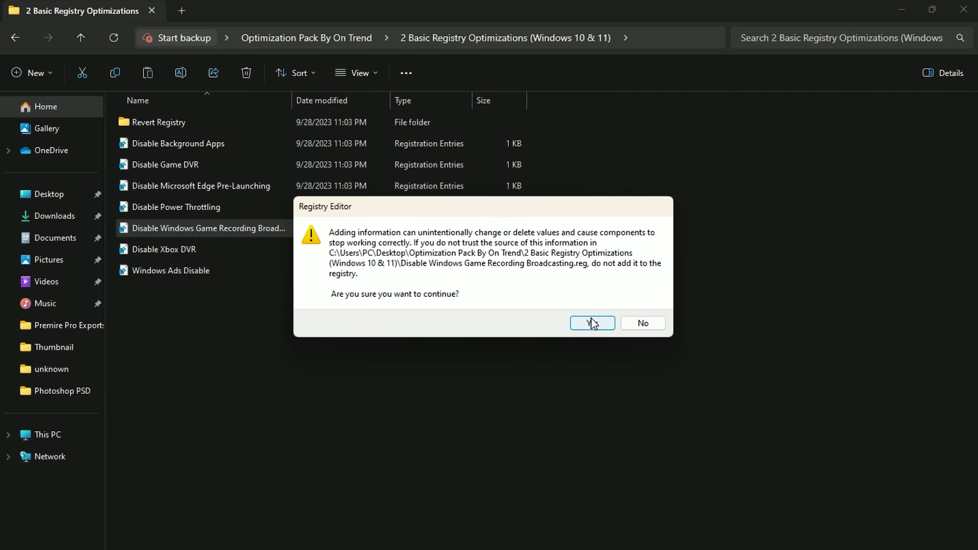
left_click(593, 323)
left_click(643, 303)
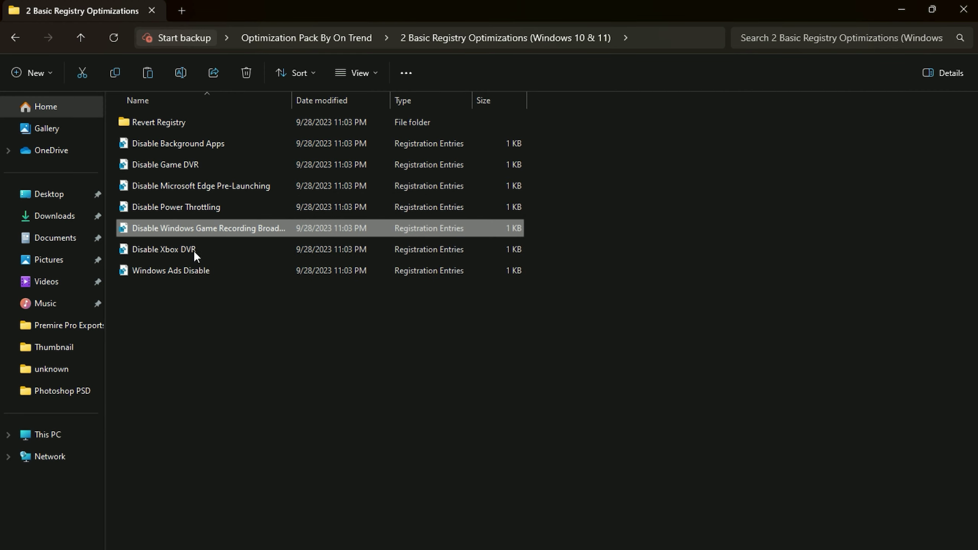
left_click(206, 257)
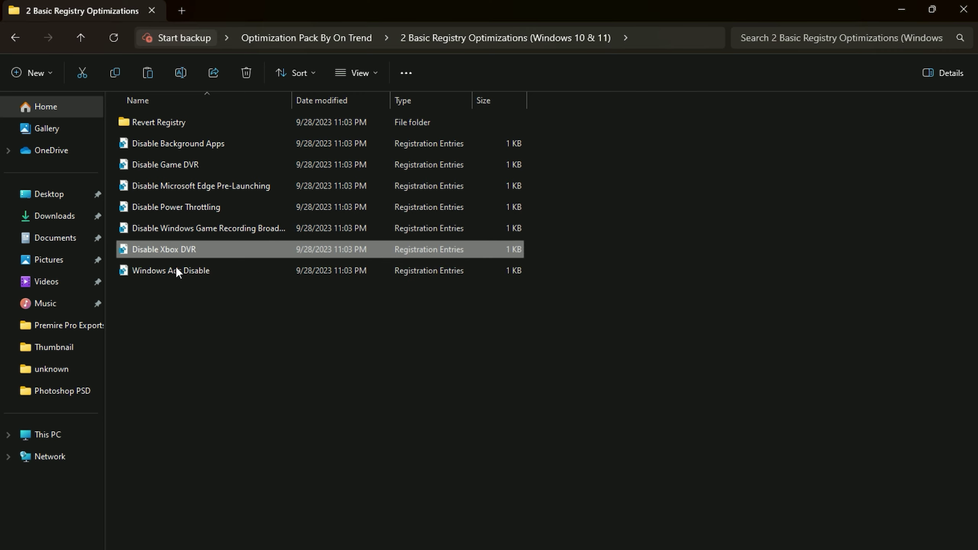
Step: Add the Windows Ads Disable entries to the registry and confirm
double_click(175, 268)
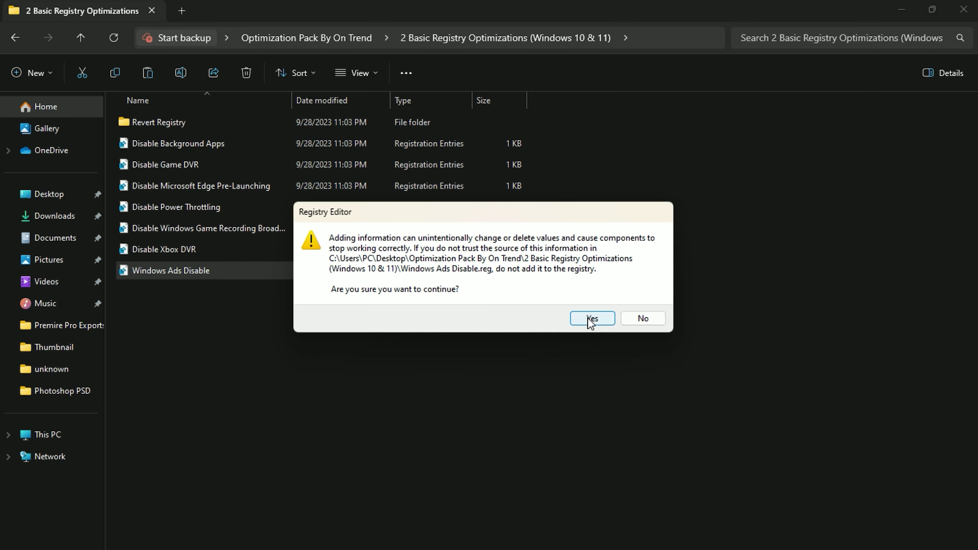
left_click(589, 319)
left_click(635, 303)
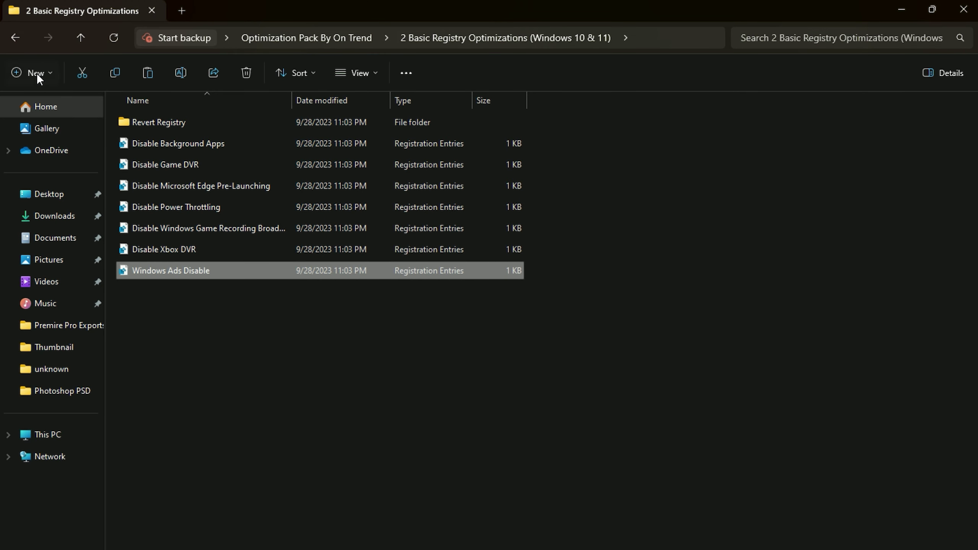
Step: Run the cleanup script from the pack's 3 Cleanup folder and close its command window
left_click(15, 37)
double_click(199, 164)
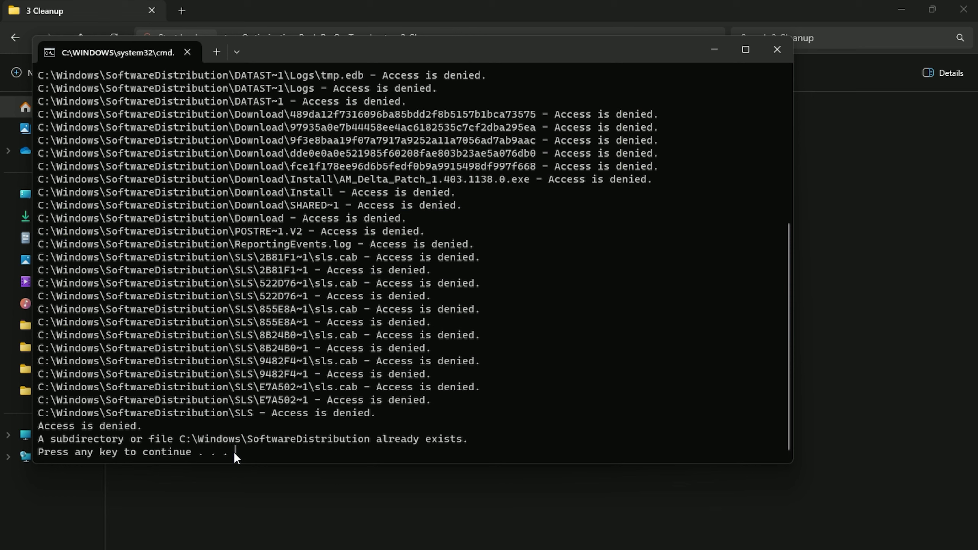
left_click_drag(236, 454, 33, 458)
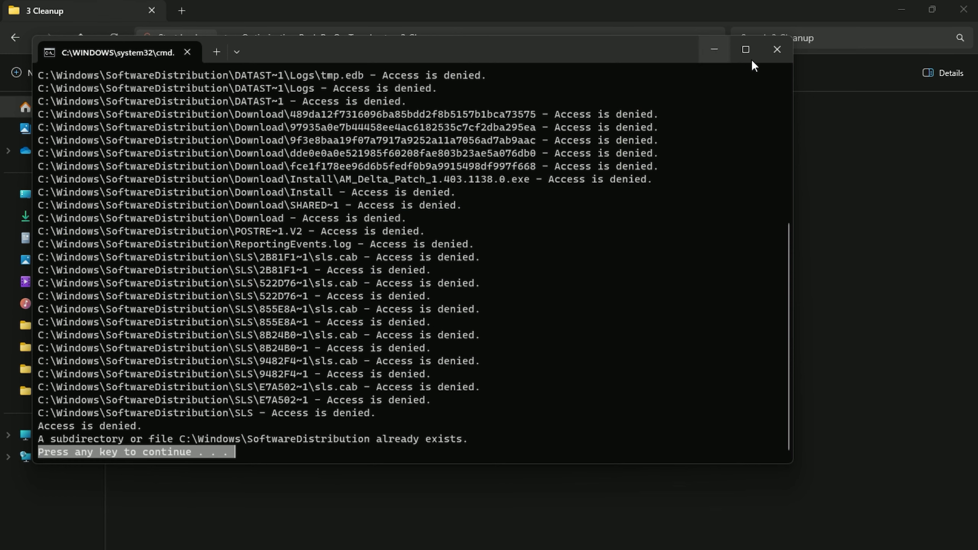
left_click(777, 49)
Step: Check the selected power plan through the Power Plans shortcut in the 4 Power Plan folder, and close Power Options
left_click(15, 37)
double_click(167, 185)
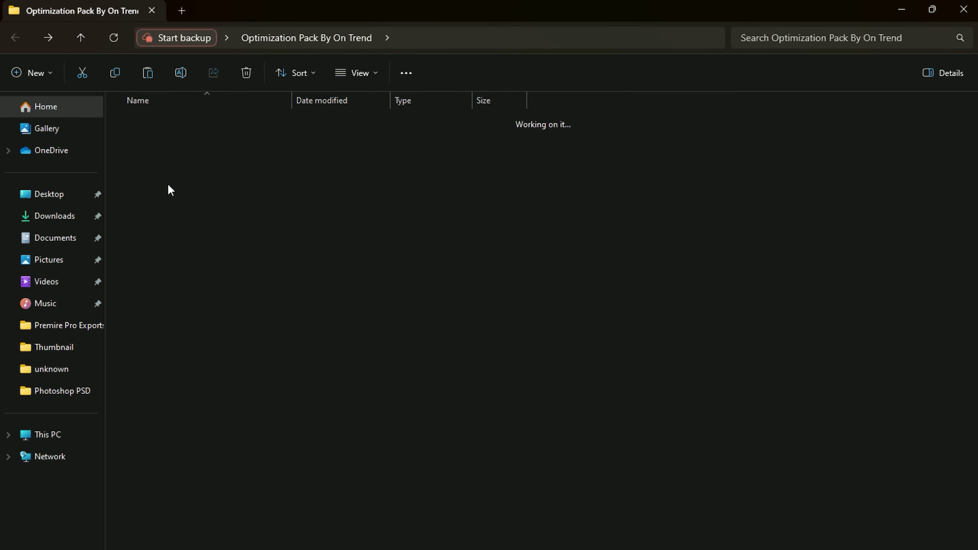
double_click(186, 148)
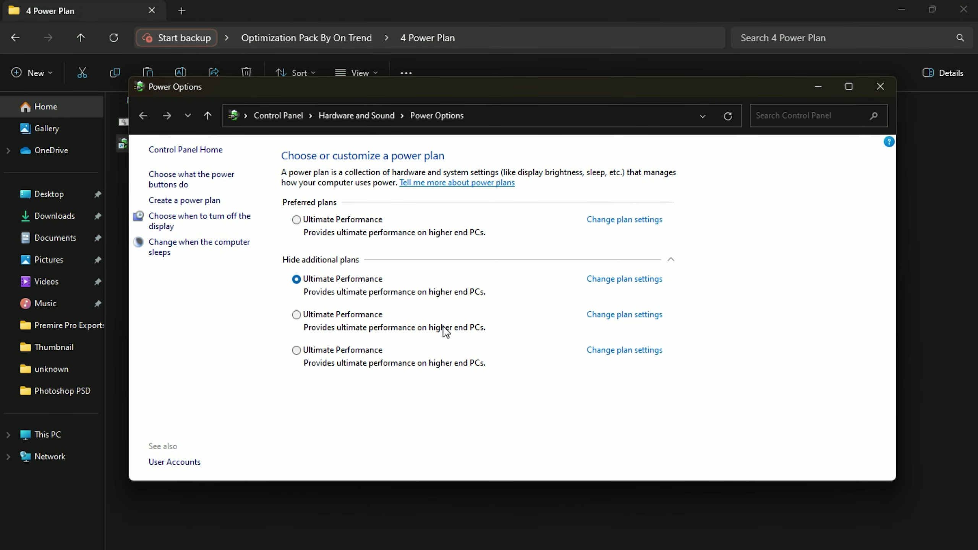
left_click(879, 87)
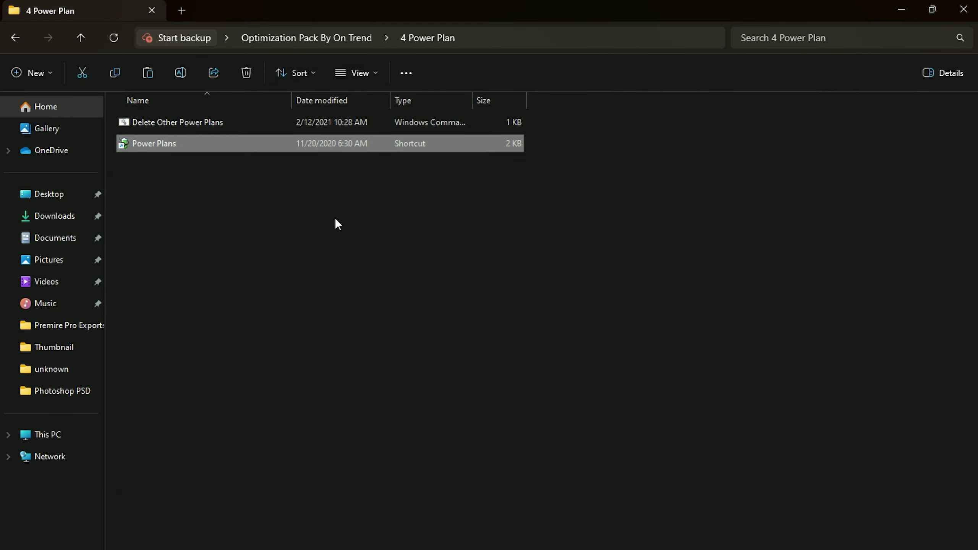
Step: Open the pack's 5 RAM Optimizations folder and review the registry files for the different memory sizes
left_click(21, 39)
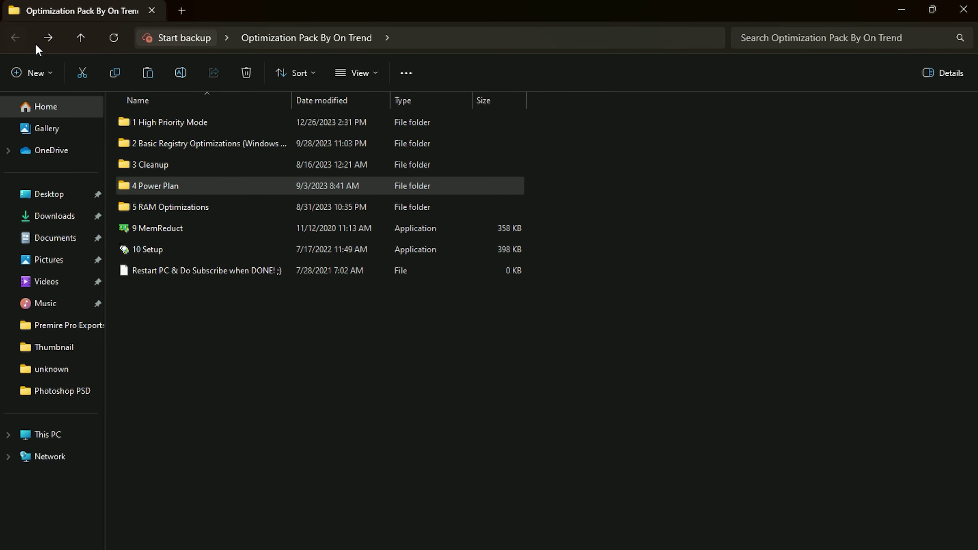
double_click(184, 208)
left_click_drag(222, 443, 246, 116)
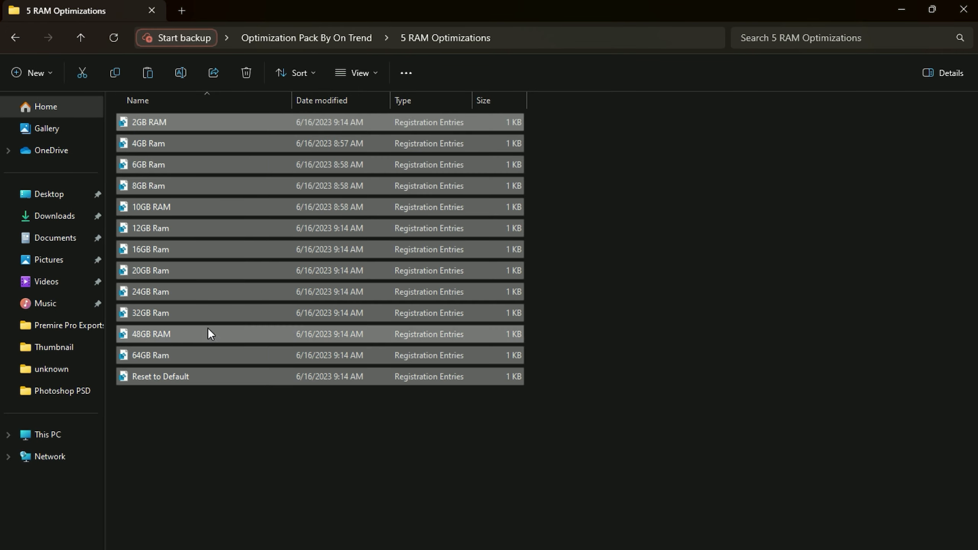
left_click(400, 431)
Step: Check the PC's installed memory size in Task Manager's performance view and close Task Manager
key("ctrl+shift+Escape")
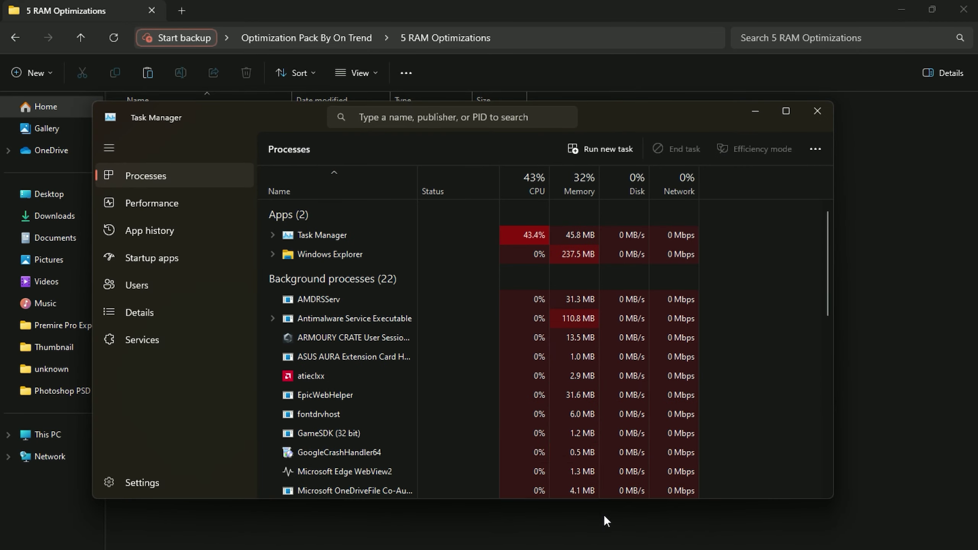
left_click(151, 206)
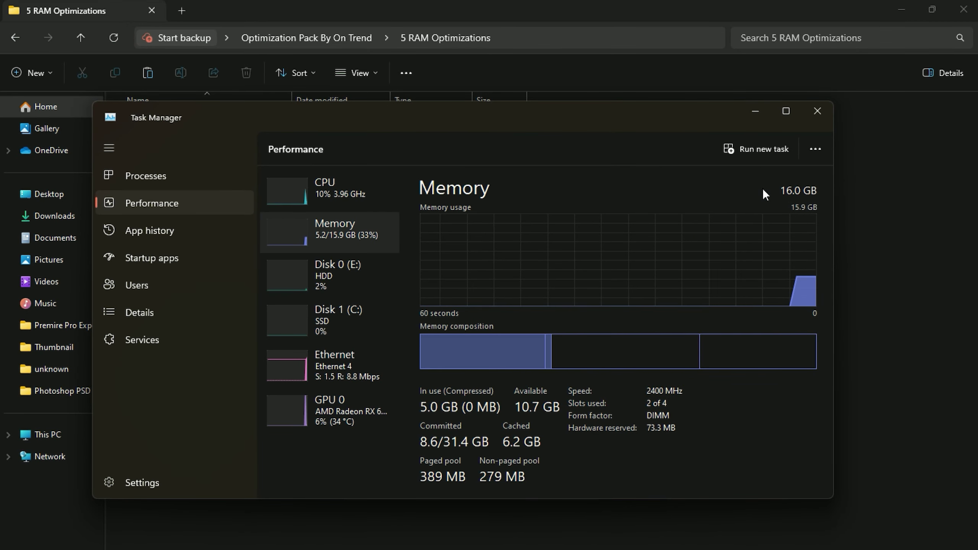
left_click(817, 111)
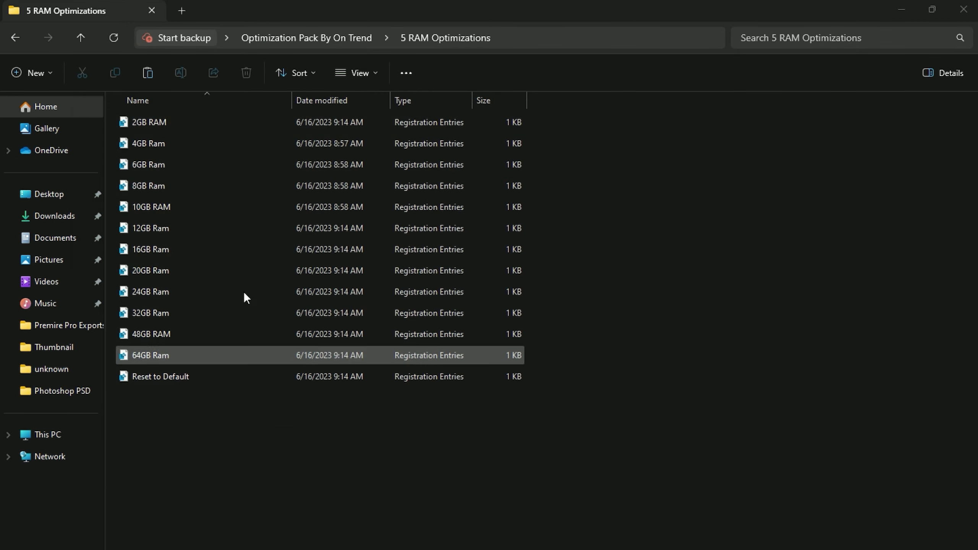
Step: Add the 16GB Ram entries to the registry, allowing Registry Editor to make changes
double_click(136, 248)
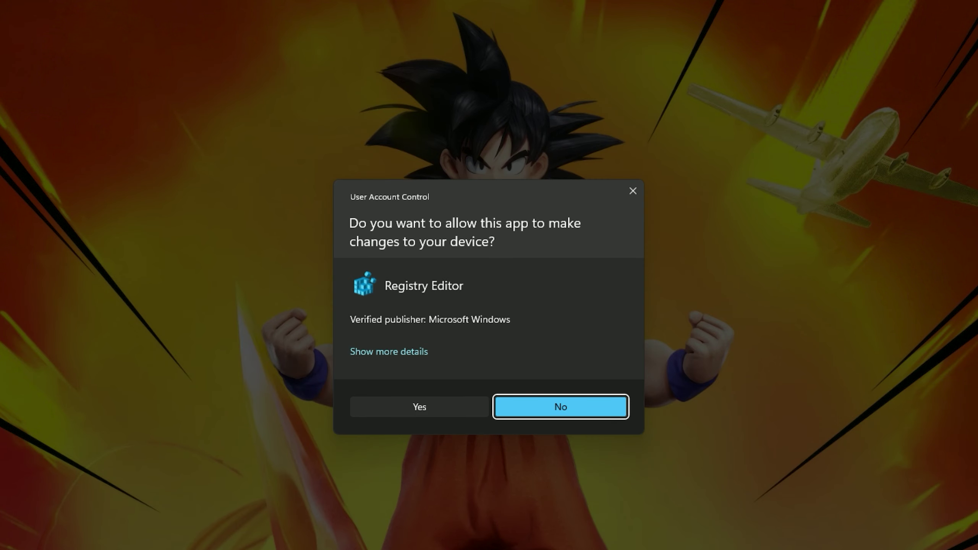
left_click(414, 407)
left_click(595, 323)
key("Return")
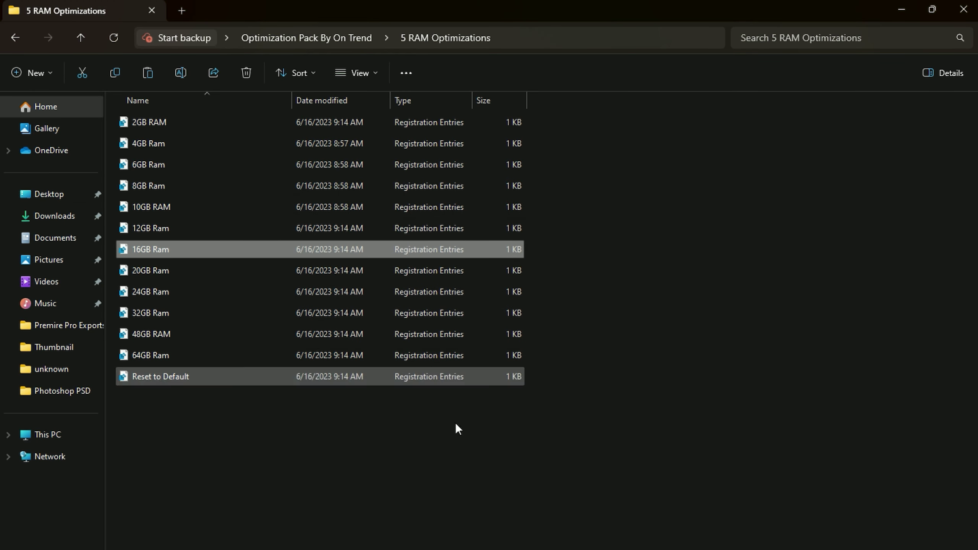
Step: Start the 9 MemReduct installer from the optimization pack and accept its license agreement
left_click(15, 38)
double_click(181, 230)
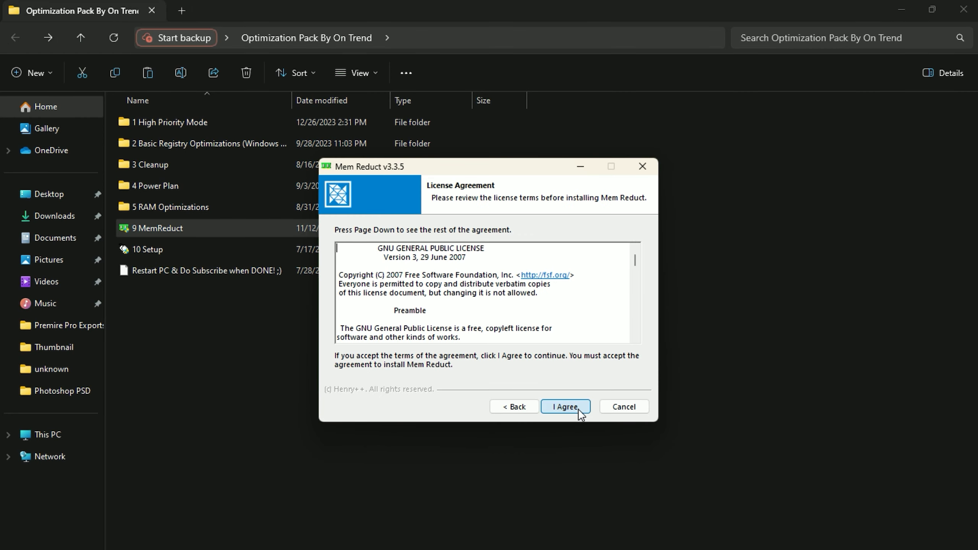
left_click(565, 407)
left_click(565, 406)
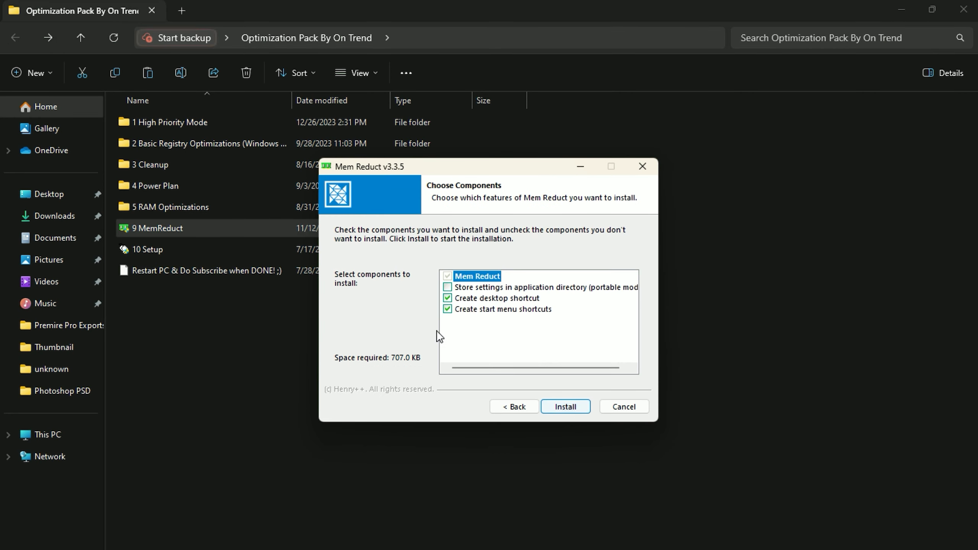
Step: Install Mem Reduct without the desktop and start menu shortcuts, and finish the setup by launching the program
left_click(460, 310)
left_click(470, 300)
left_click(578, 407)
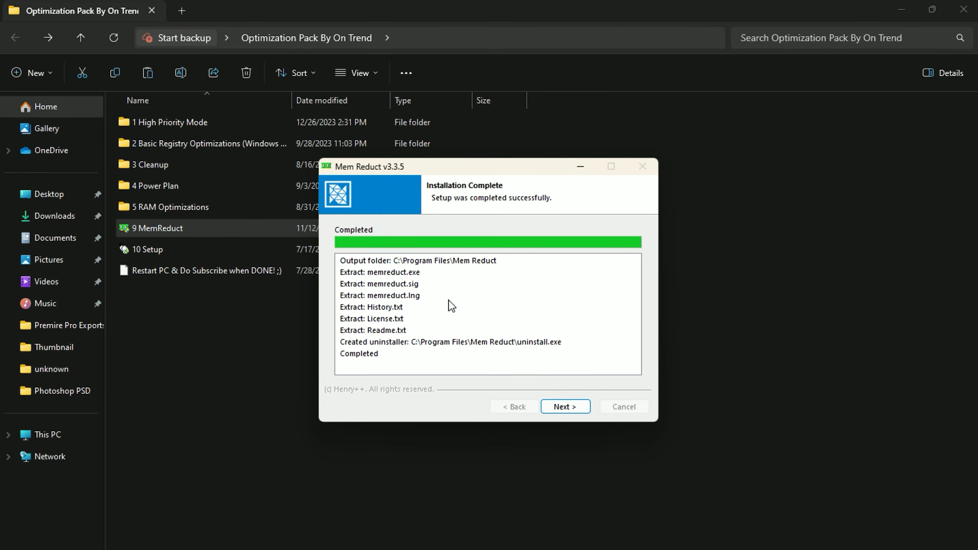
left_click(577, 407)
left_click(566, 406)
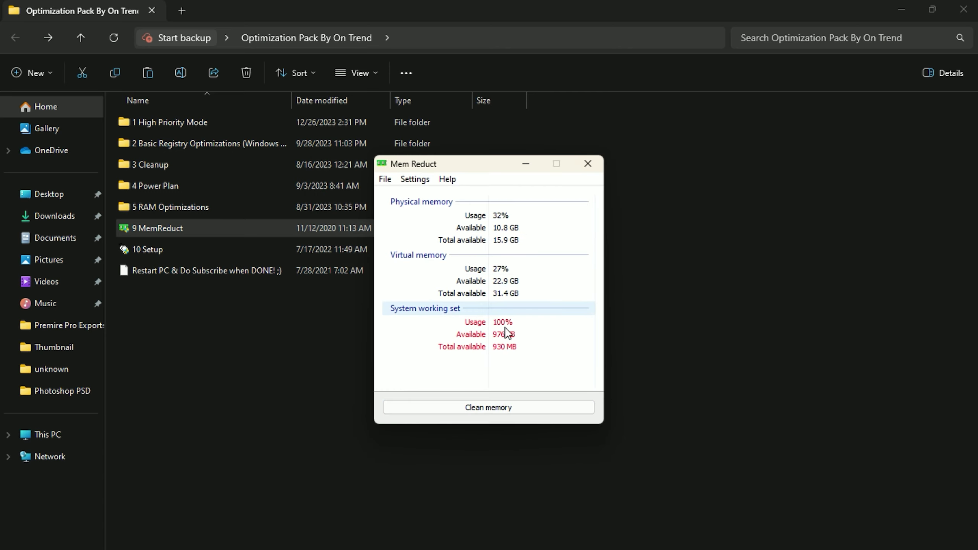